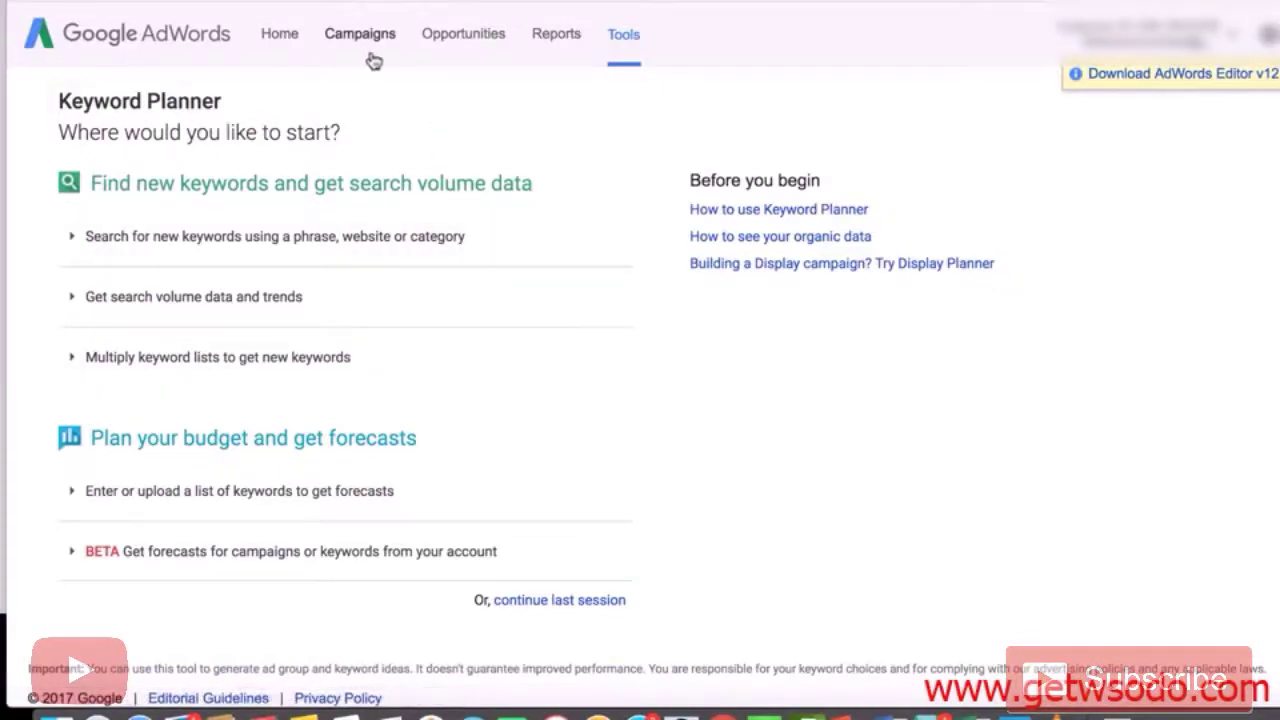
Request Keyword Planner ideas for the product or service phrase 'fear of failure'.
click(623, 38)
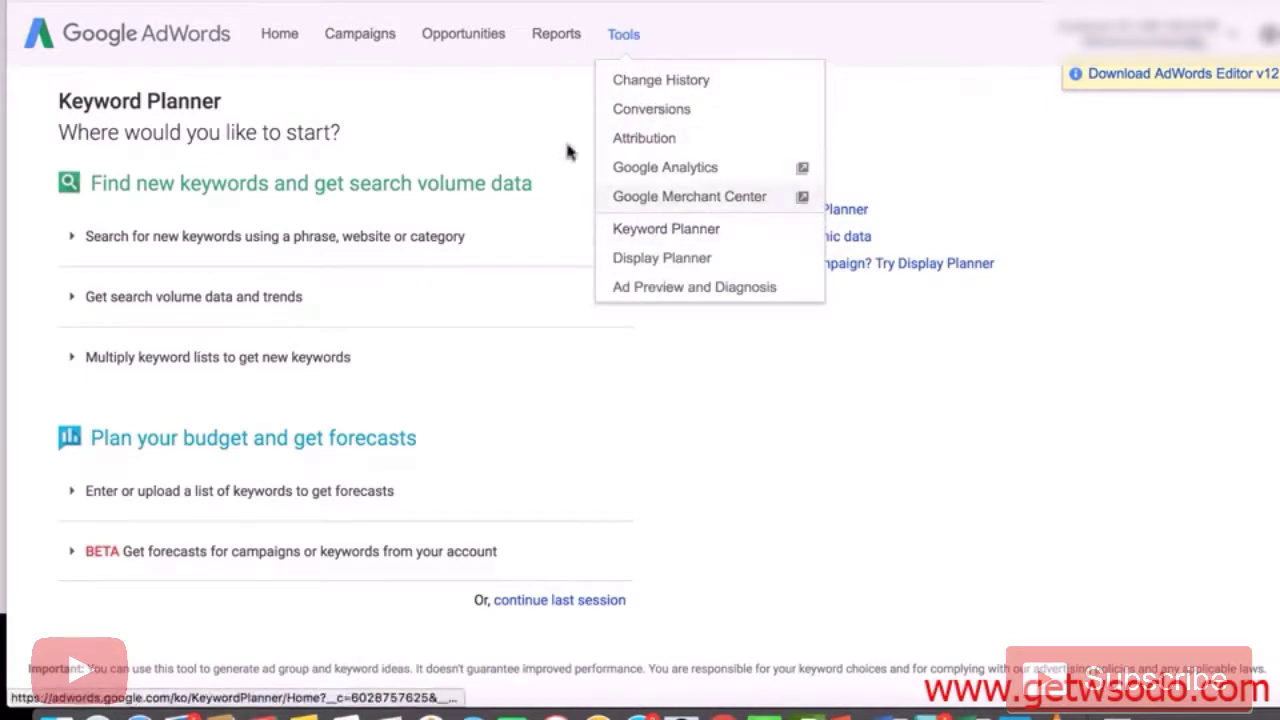
click(531, 120)
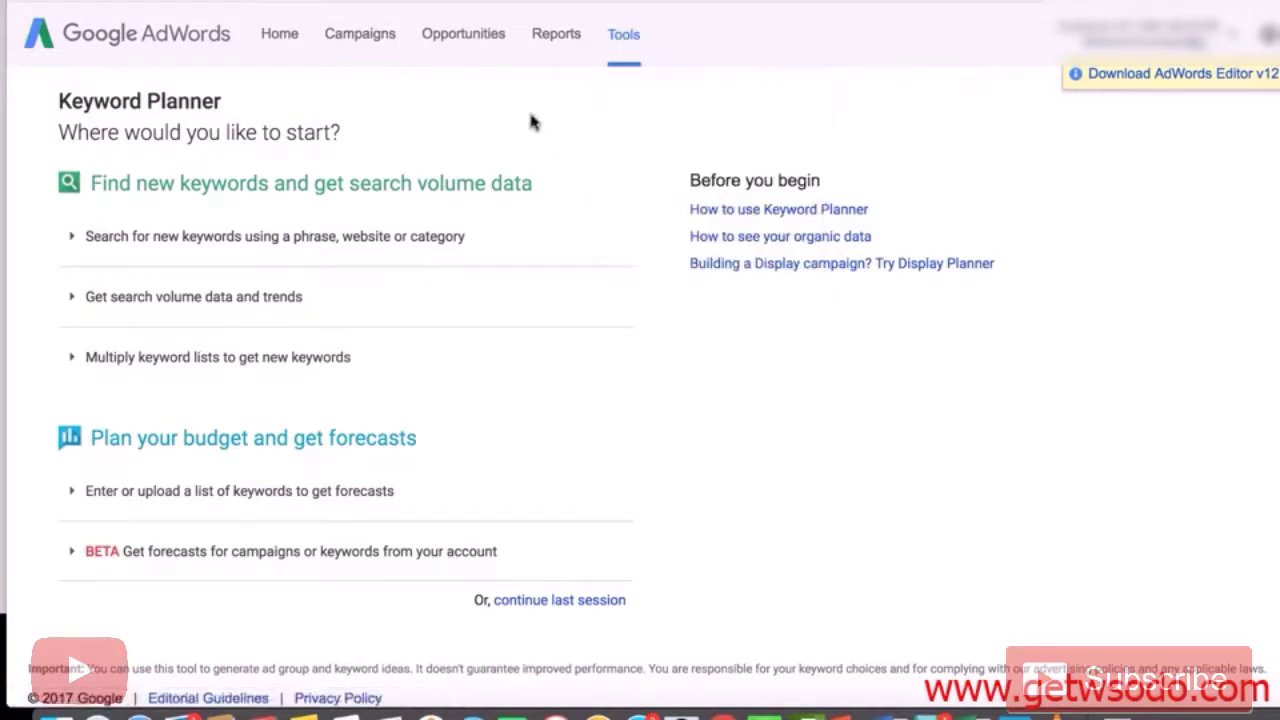
click(139, 253)
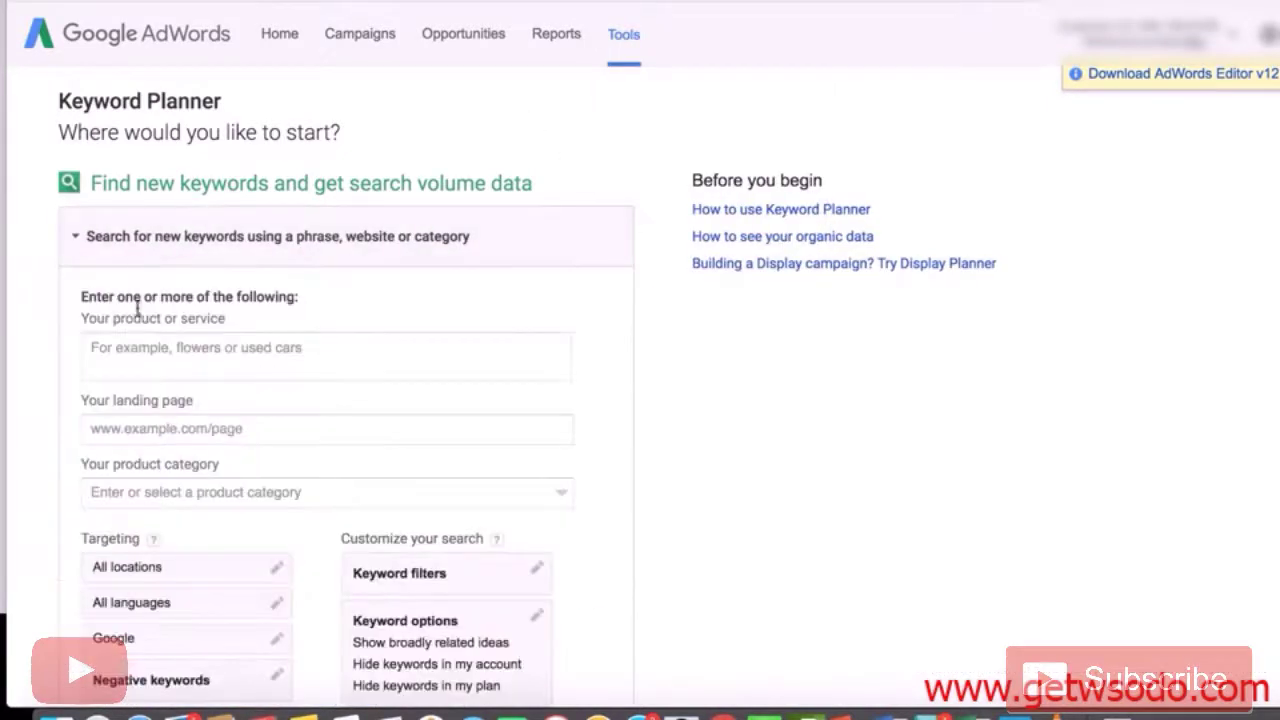
click(142, 358)
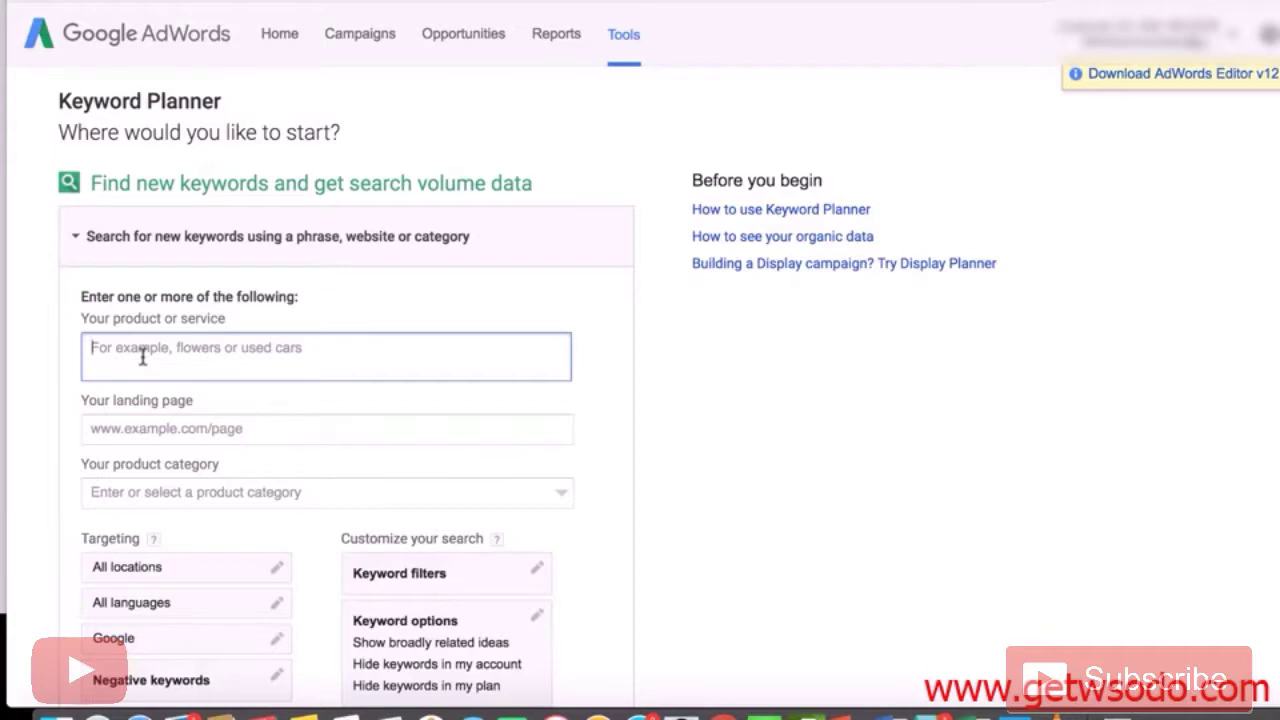
text(fear o)
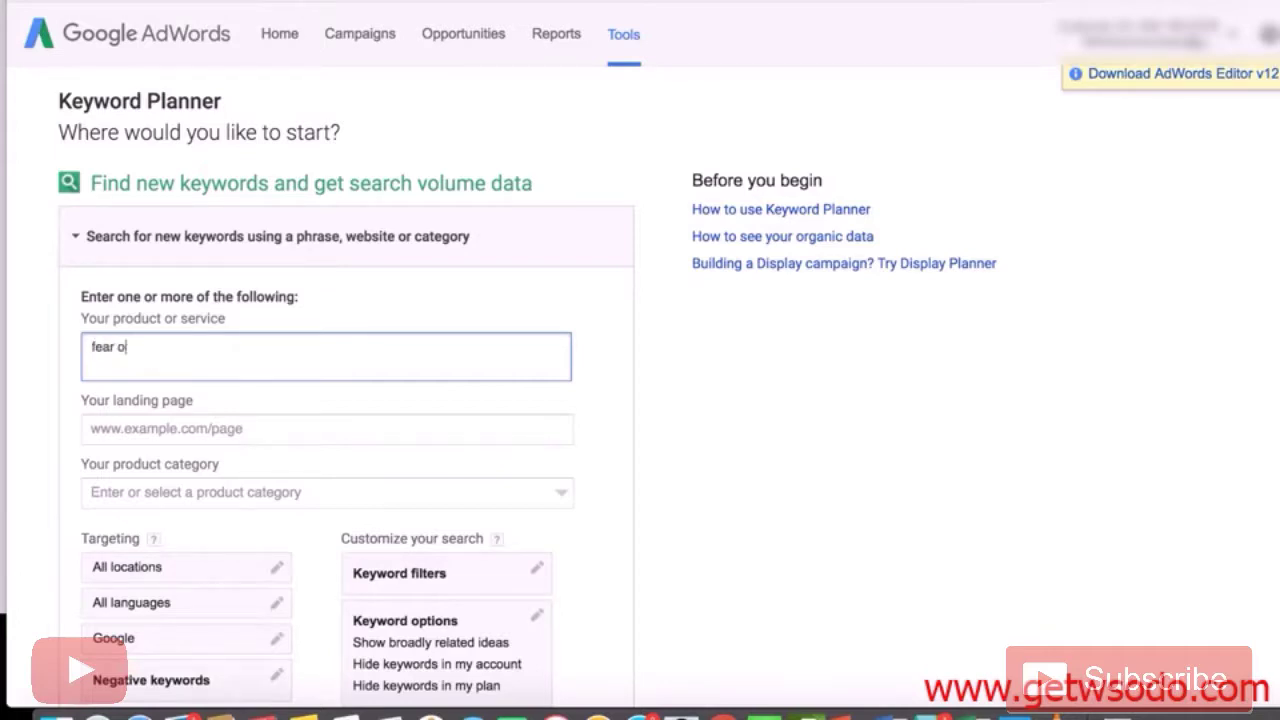
text(f failure)
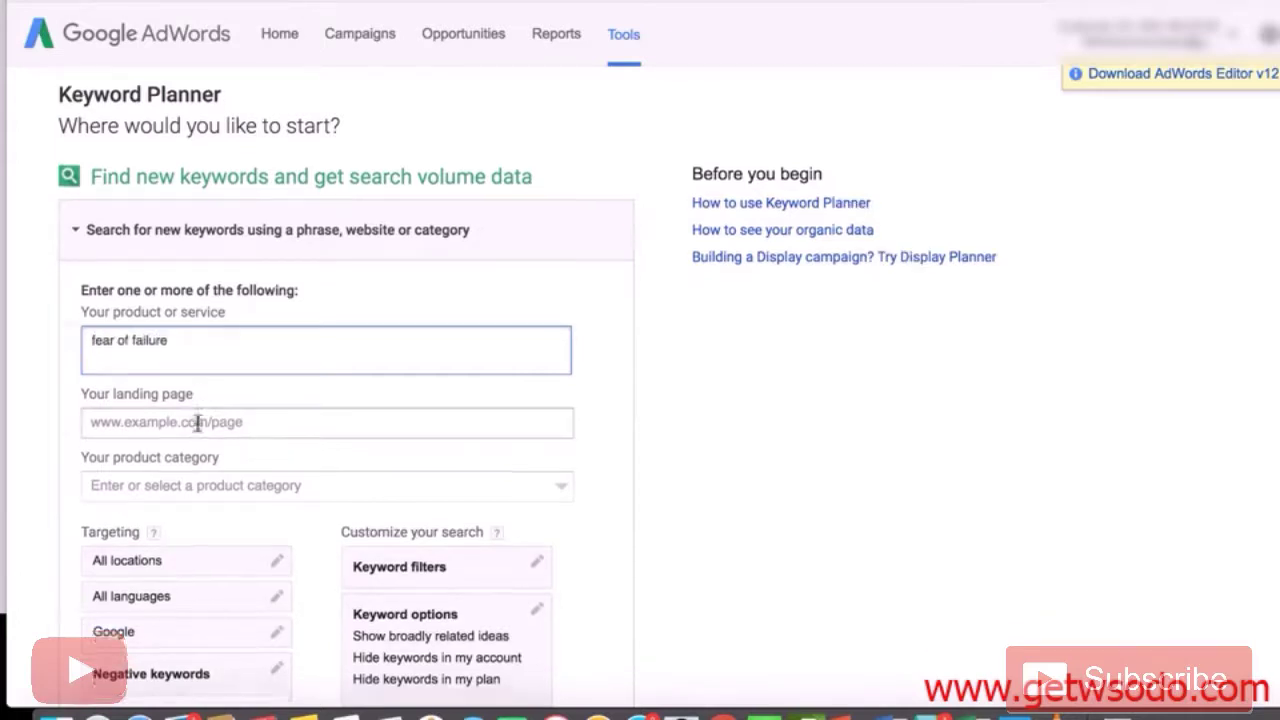
scroll(190, 425, down, 3)
click(130, 583)
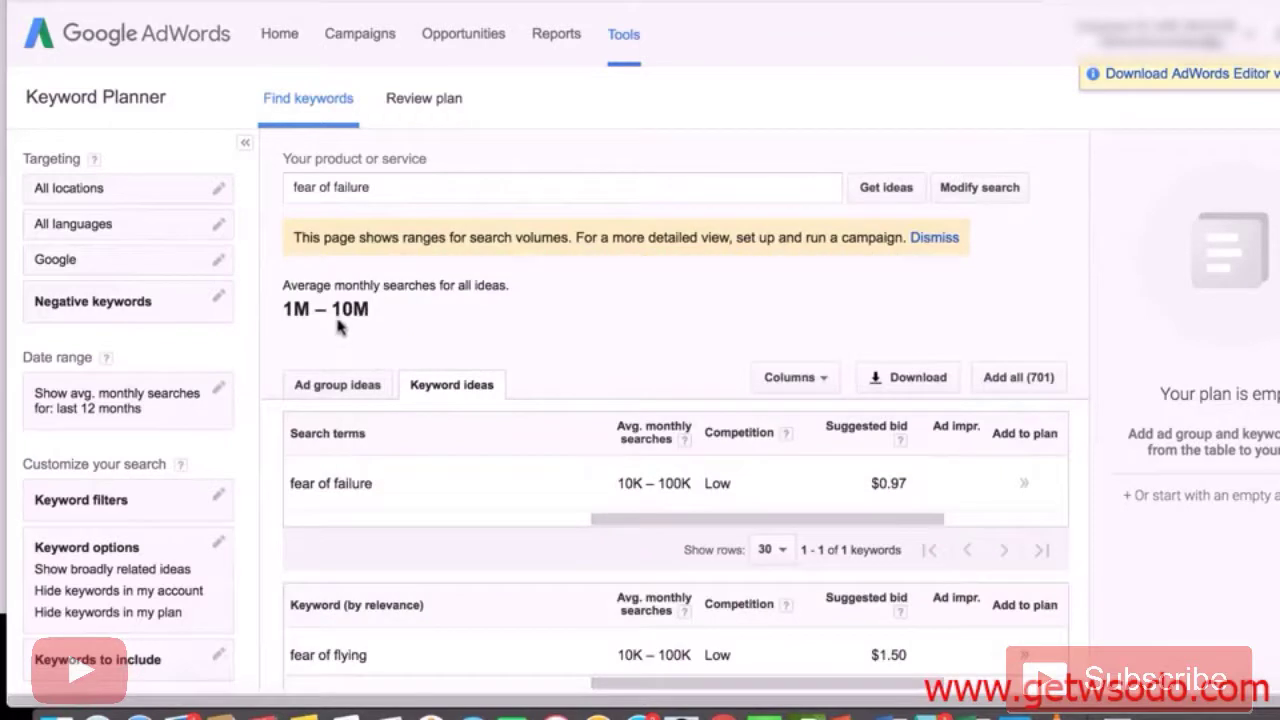
Review 'fear of failure' results: 10K–100K monthly searches, low competition, $0.97 suggested bid.
drag(379, 186, 289, 186)
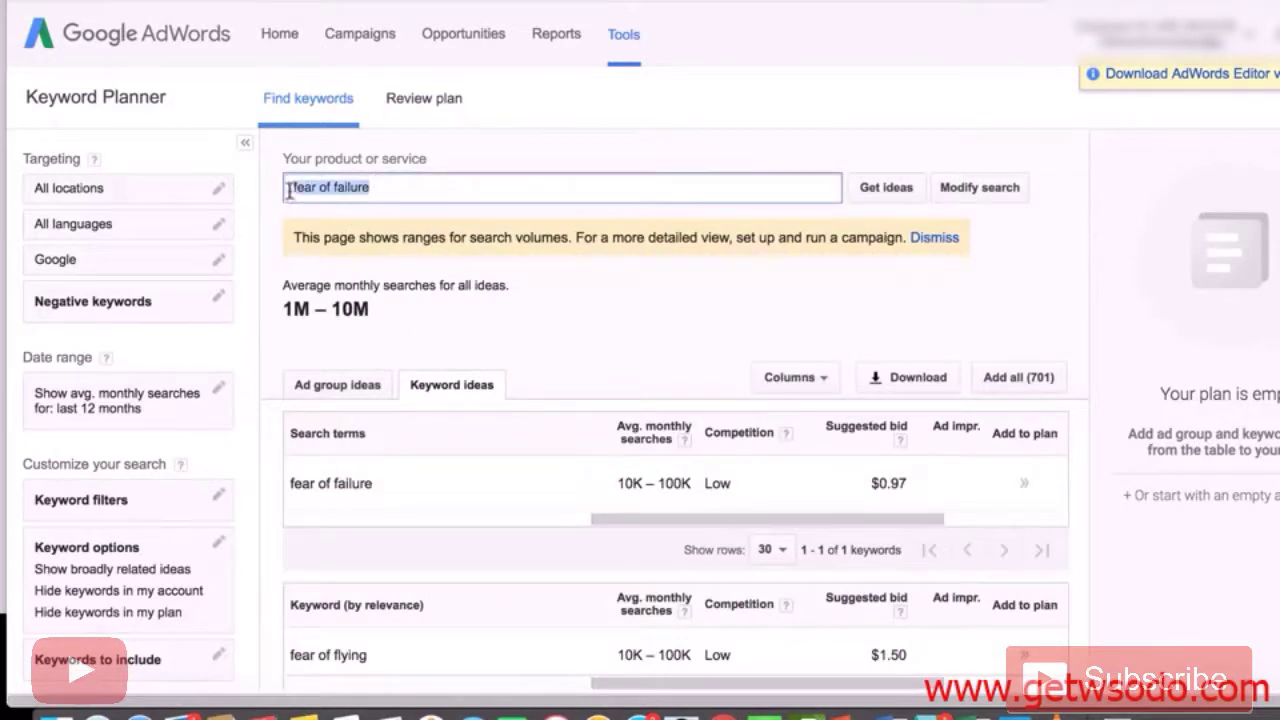
scroll(416, 319, down, 1)
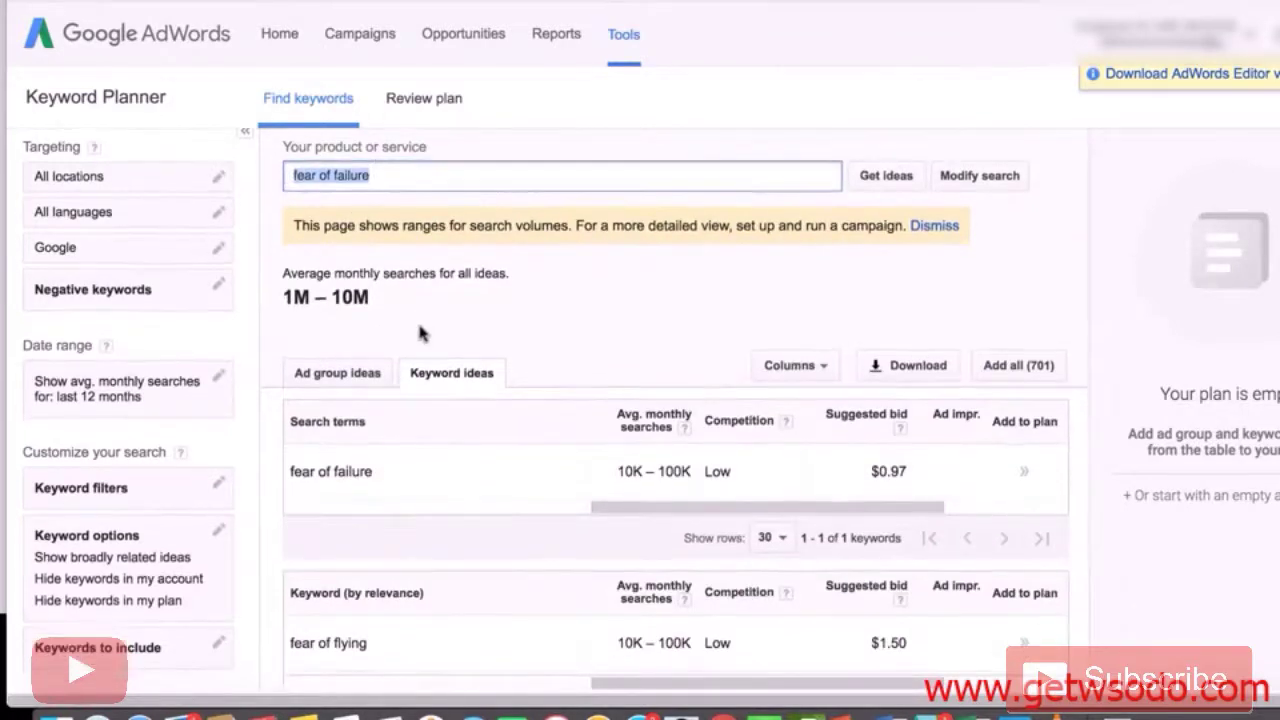
scroll(391, 449, down, 1)
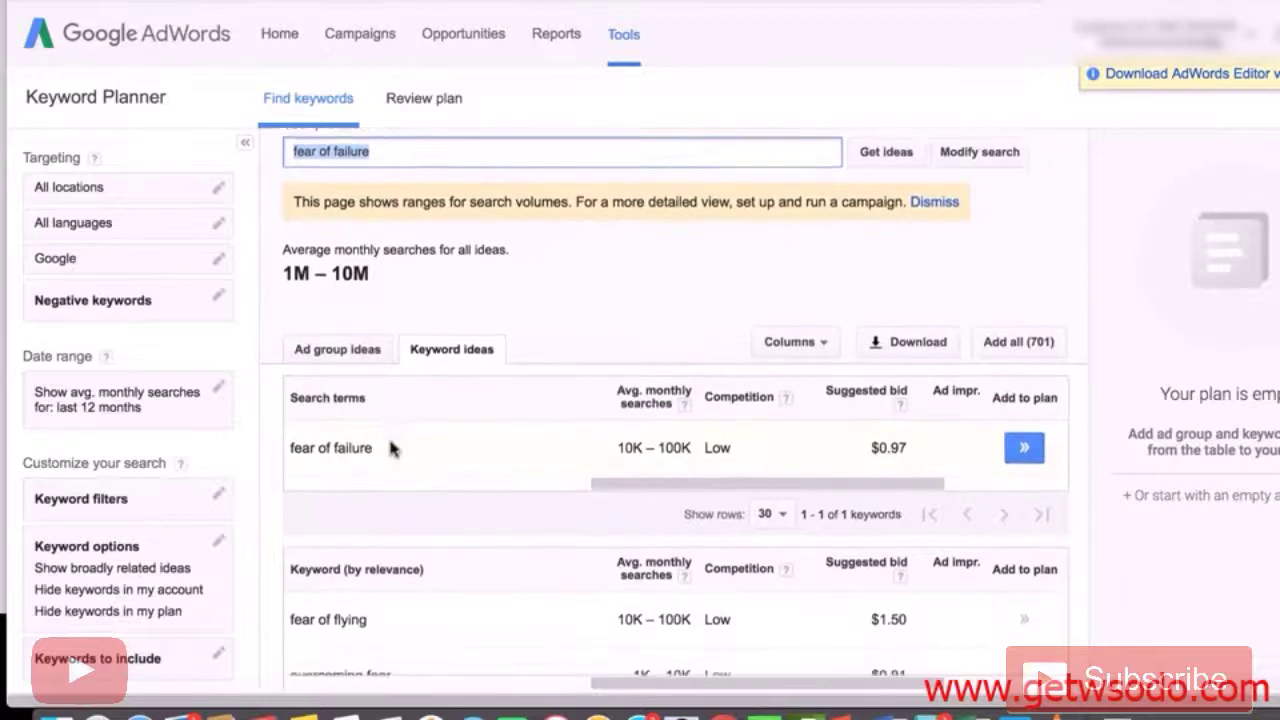
scroll(588, 447, down, 1)
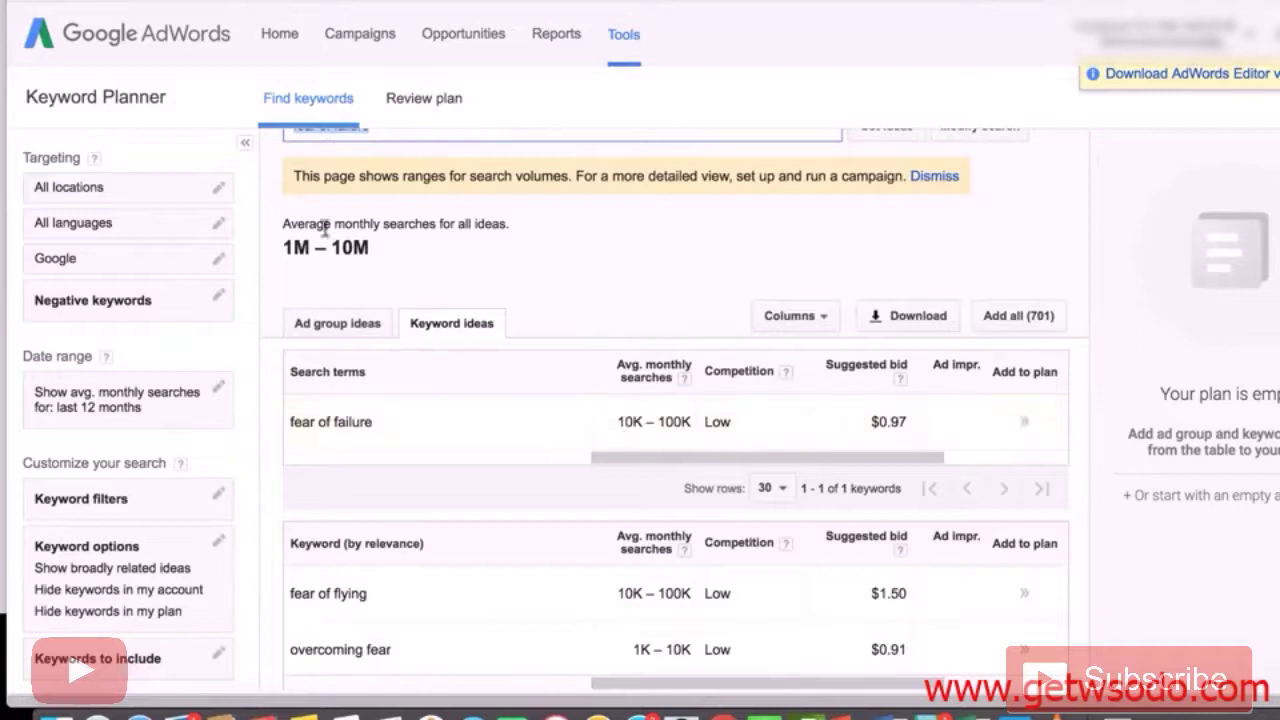
scroll(597, 540, down, 1)
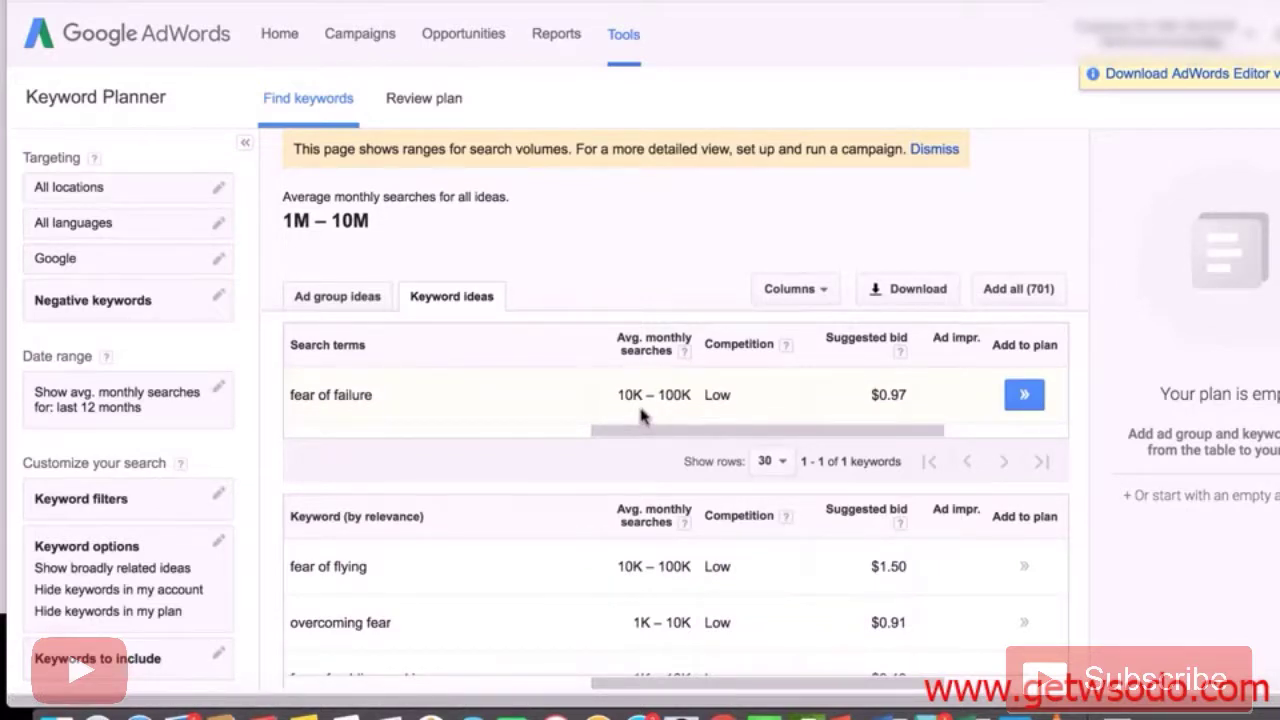
scroll(643, 418, down, 1)
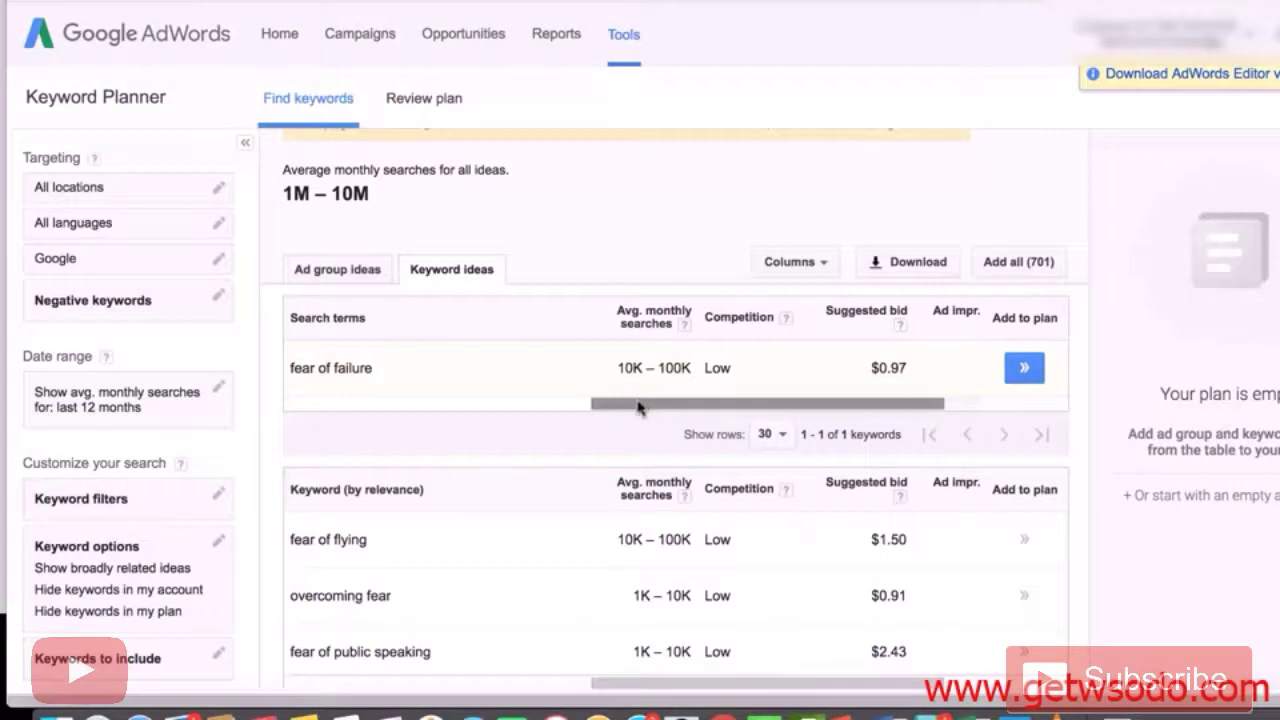
scroll(580, 523, down, 1)
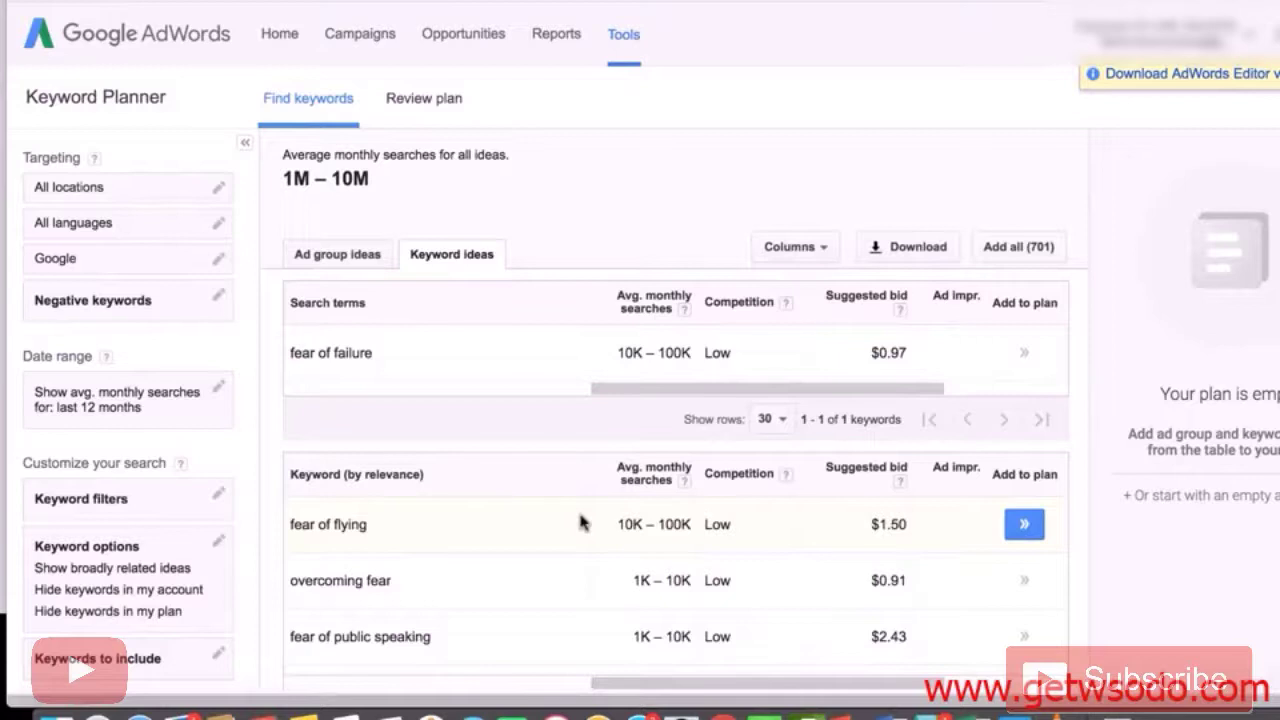
scroll(580, 523, down, 5)
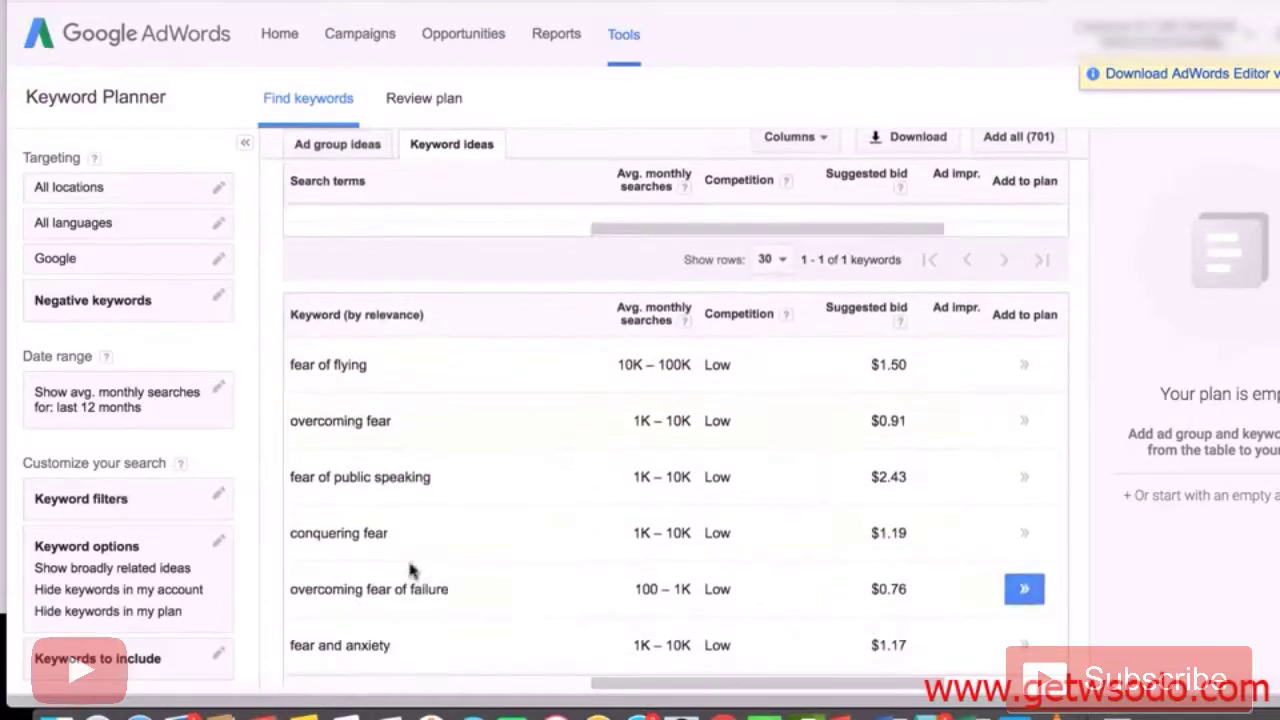
Scan related ideas and pick 'overcoming fear of failure' at 100–1K monthly searches.
scroll(590, 592, down, 1)
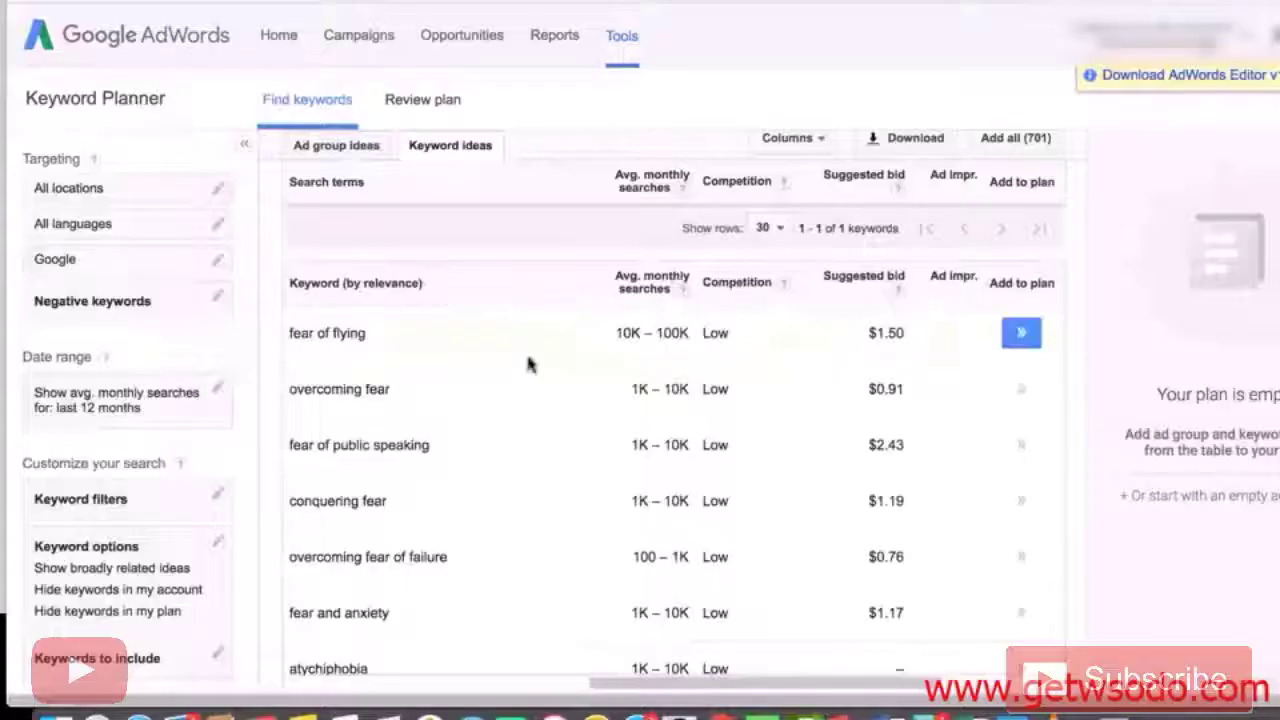
scroll(398, 328, up, 2)
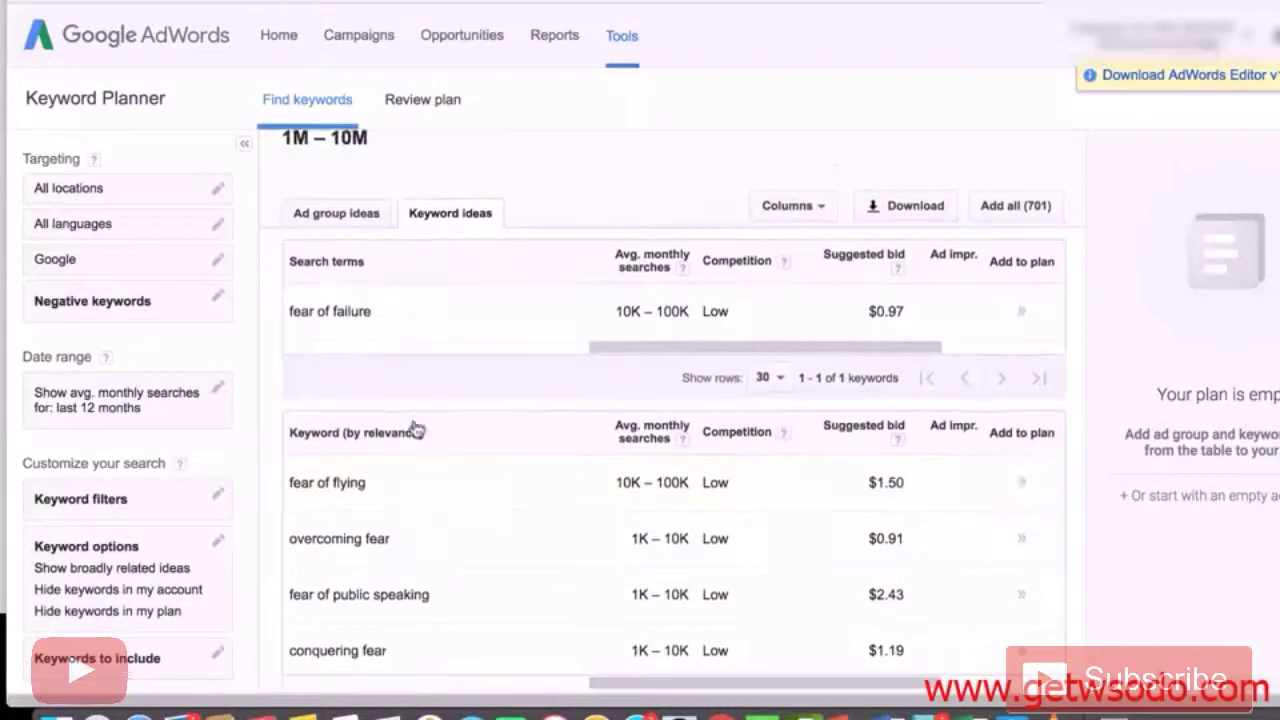
scroll(414, 429, down, 1)
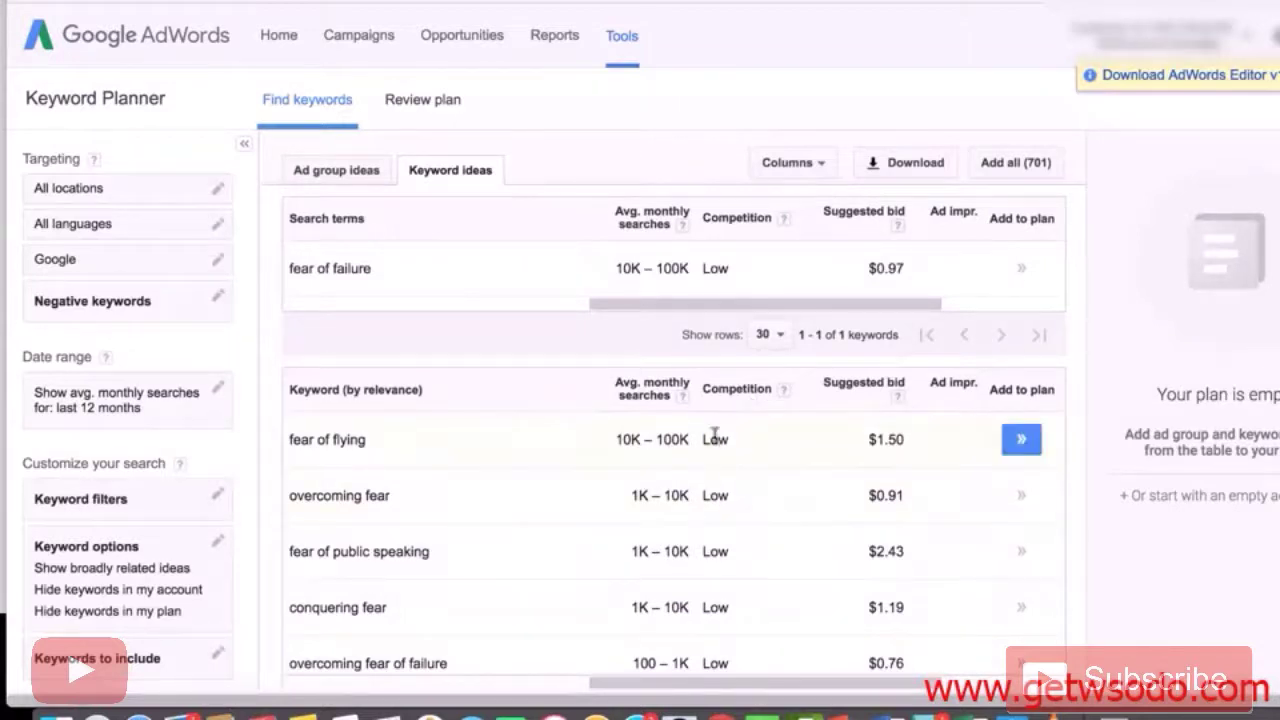
scroll(534, 523, down, 2)
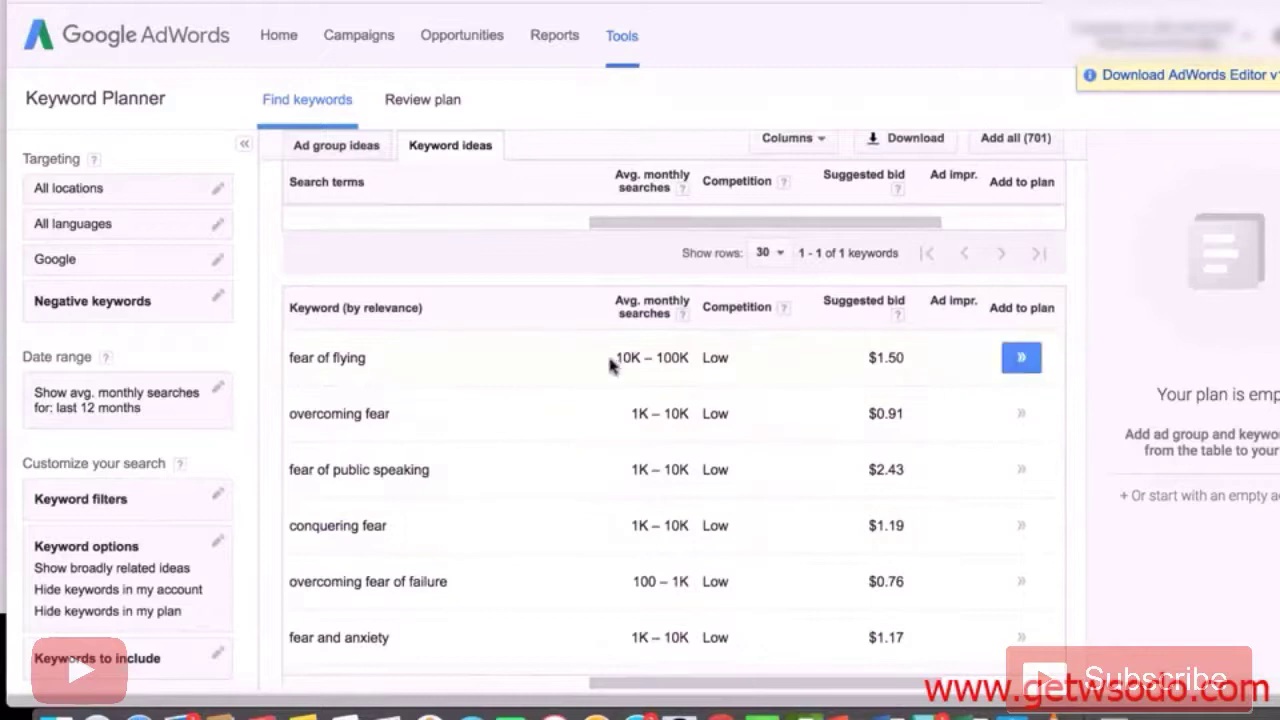
scroll(608, 466, down, 1)
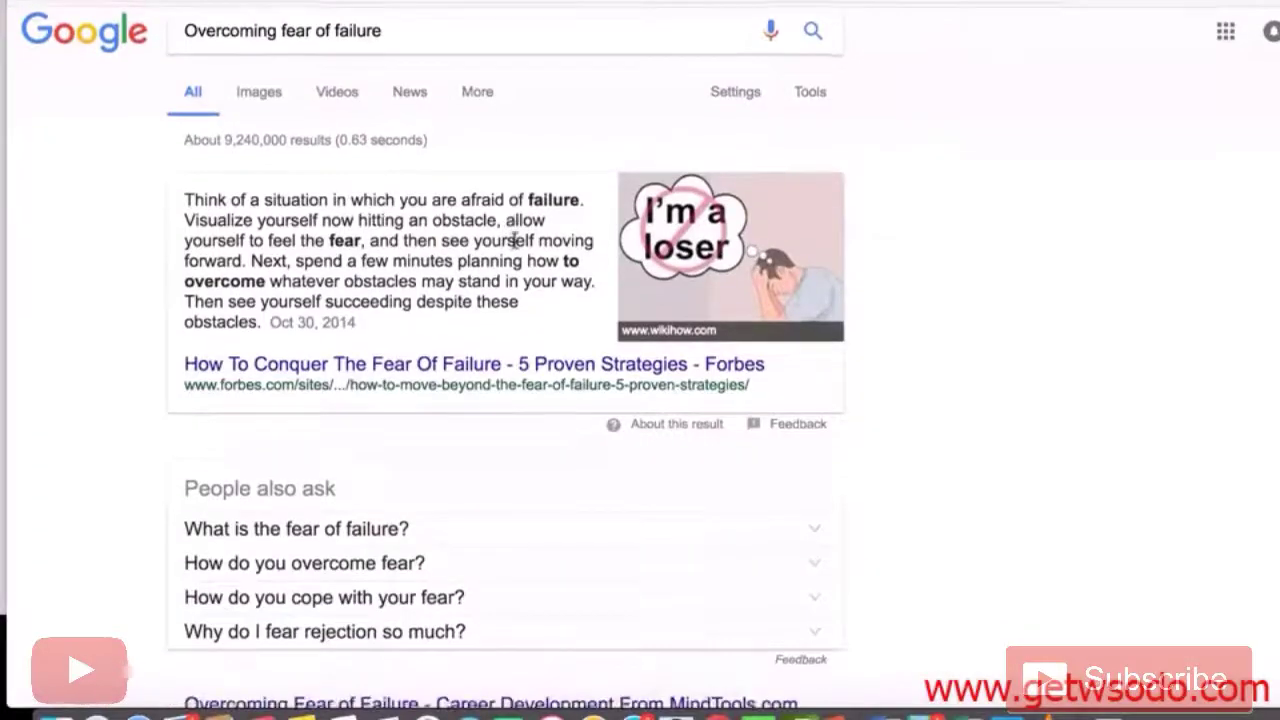
Open the MindTools, Forbes and '13 Incredibly Simple Ways' results in new tabs, then view MindTools.
scroll(271, 486, down, 3)
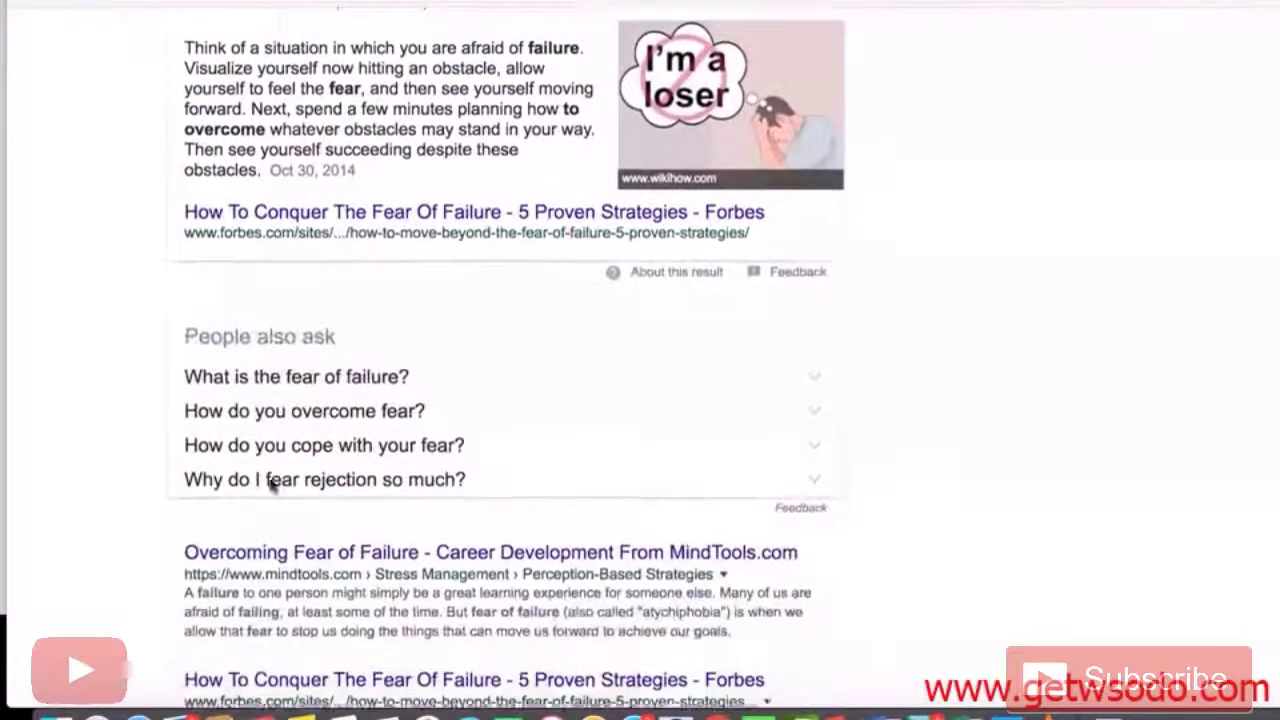
scroll(271, 484, down, 2)
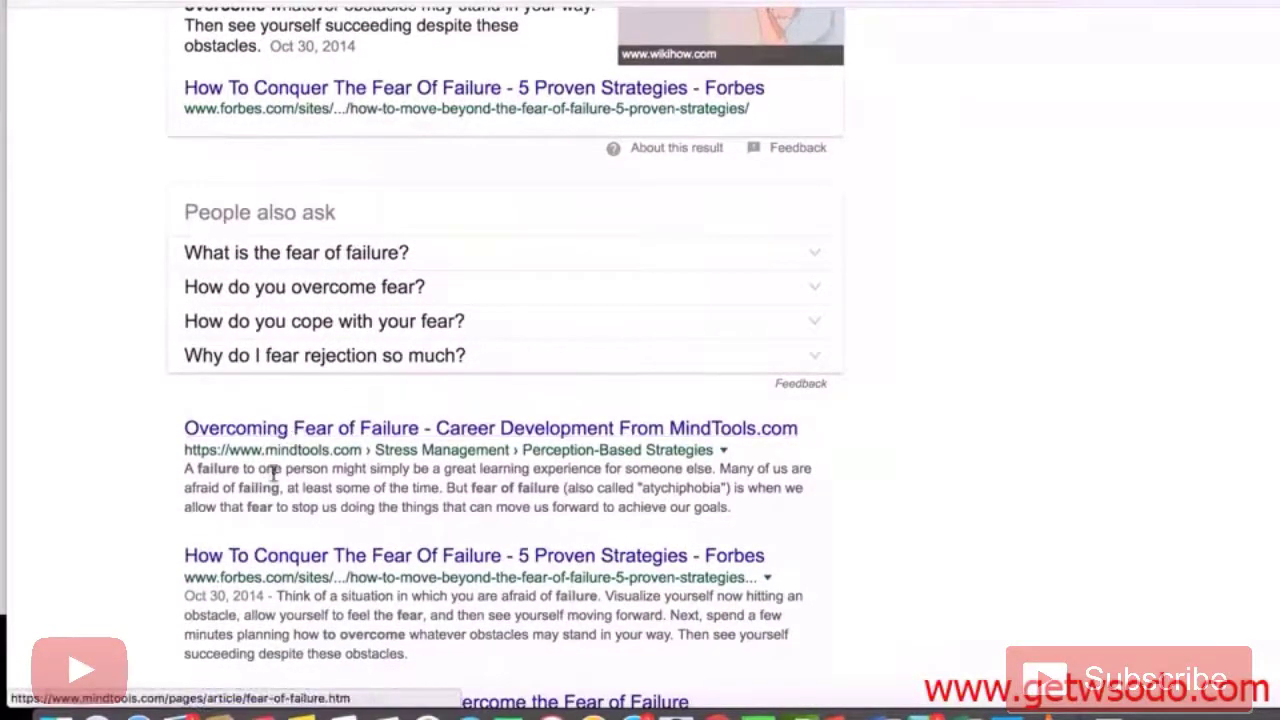
scroll(272, 474, down, 1)
right_click(292, 366)
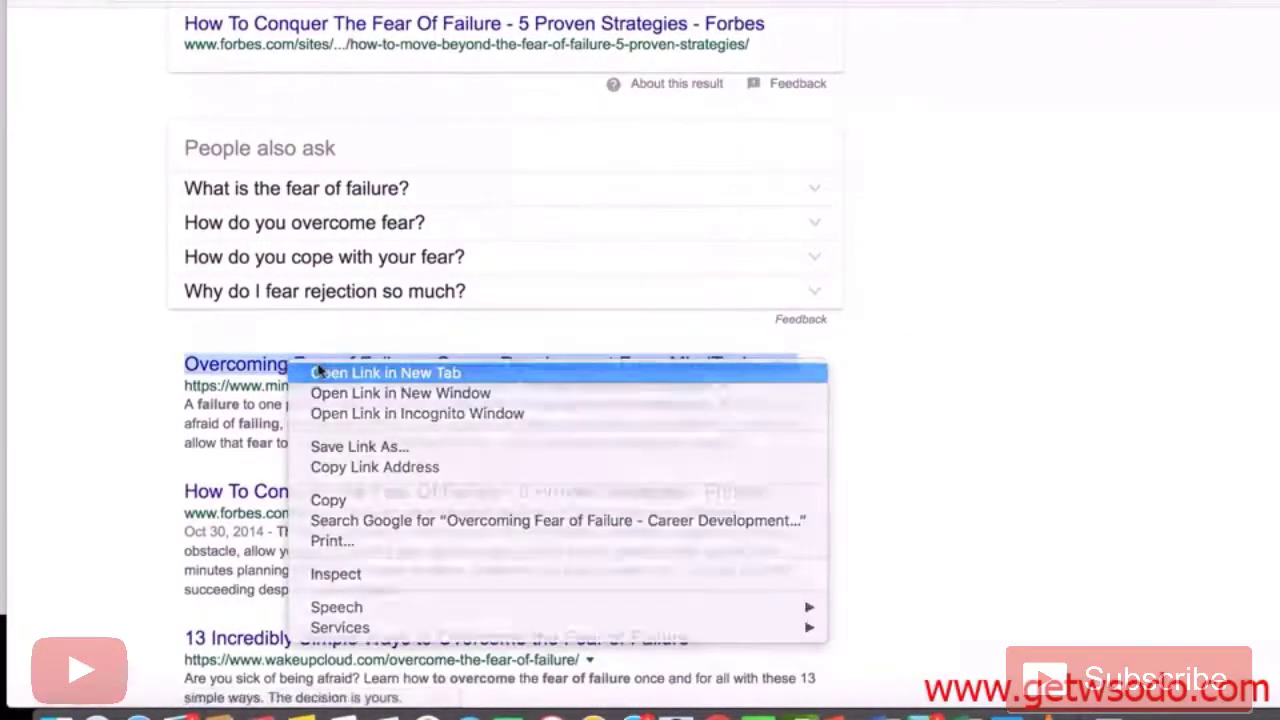
click(318, 372)
right_click(268, 495)
click(297, 381)
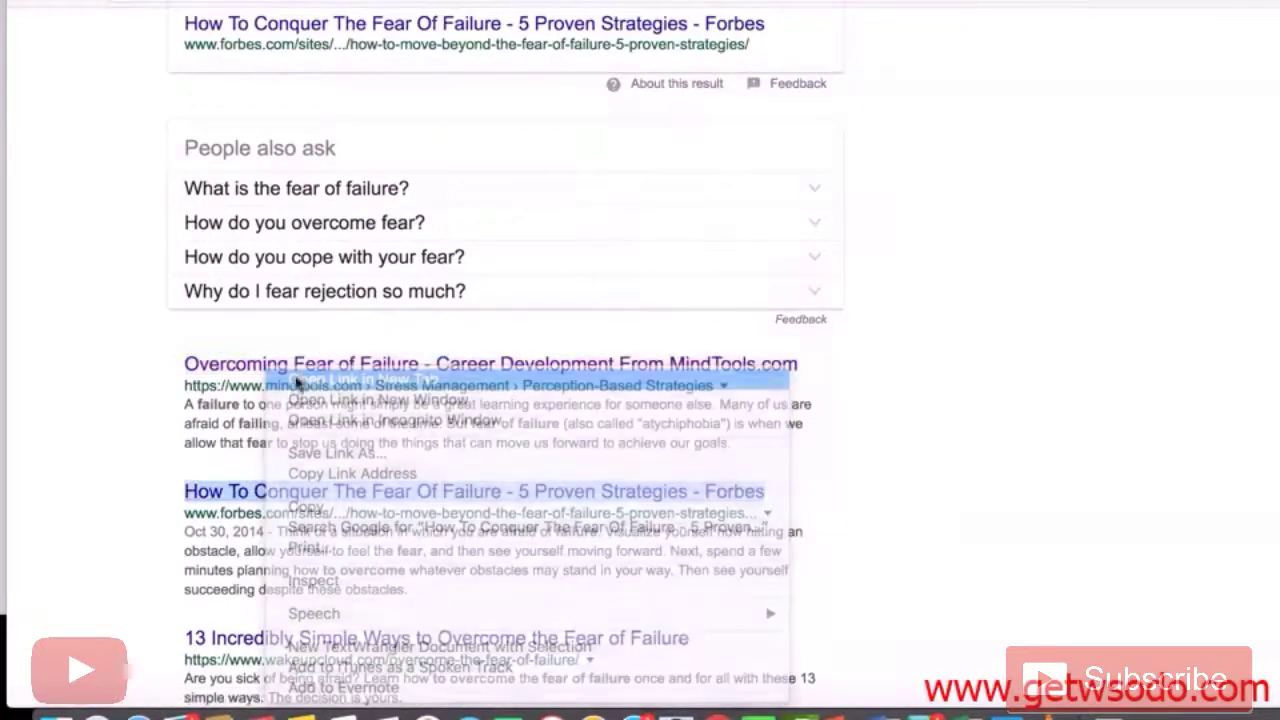
scroll(171, 506, down, 1)
right_click(286, 566)
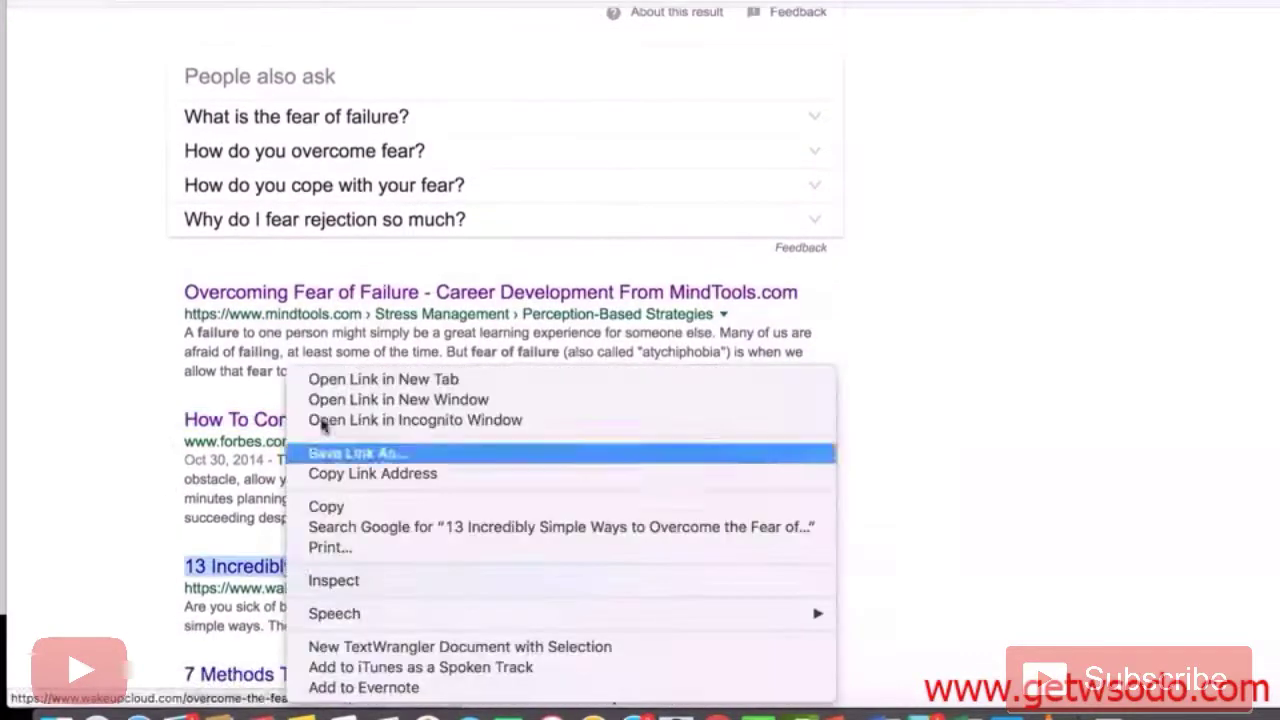
click(338, 378)
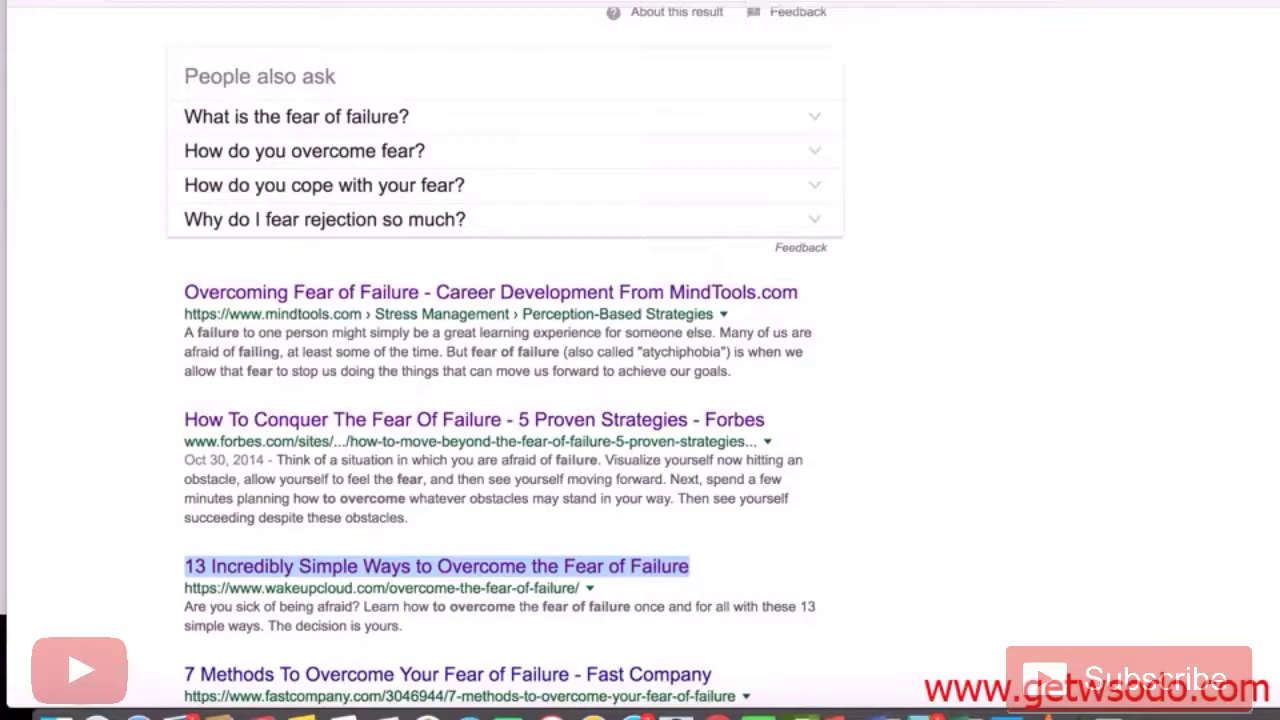
click(800, 2)
Read through the MindTools article on overcoming fear of failure.
scroll(523, 449, down, 6)
scroll(523, 449, down, 4)
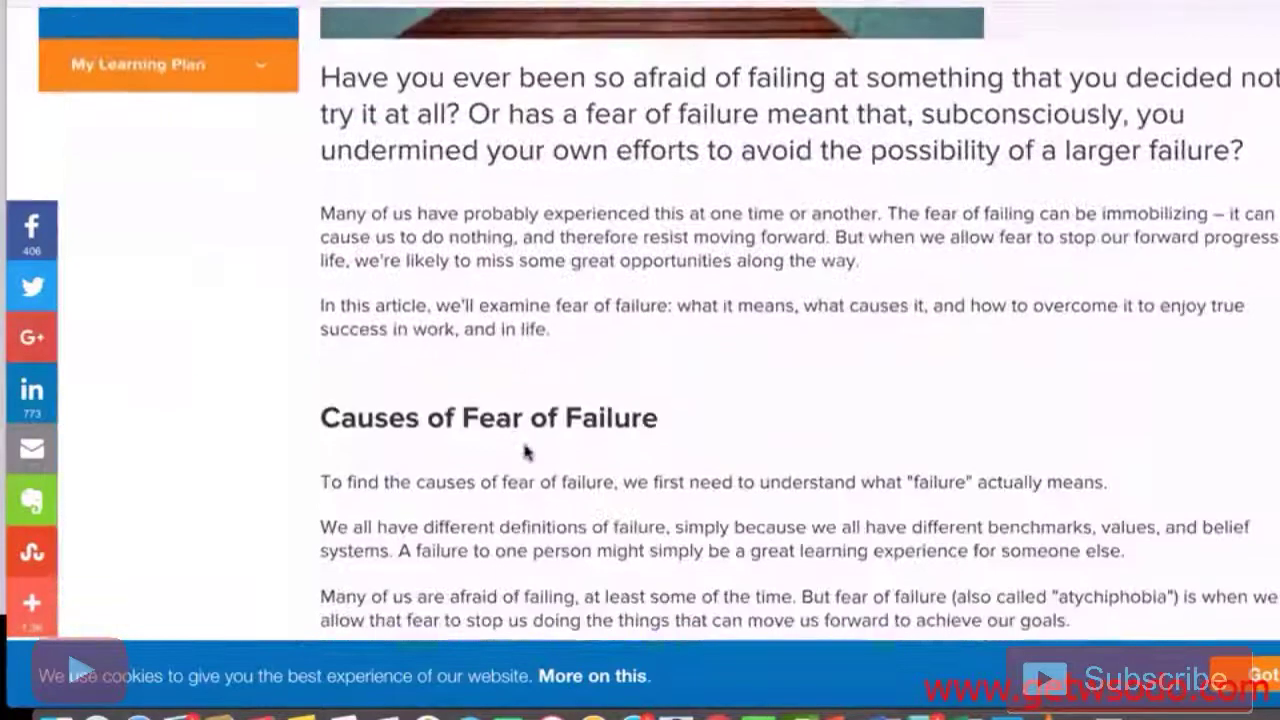
scroll(580, 330, down, 1)
scroll(580, 330, down, 5)
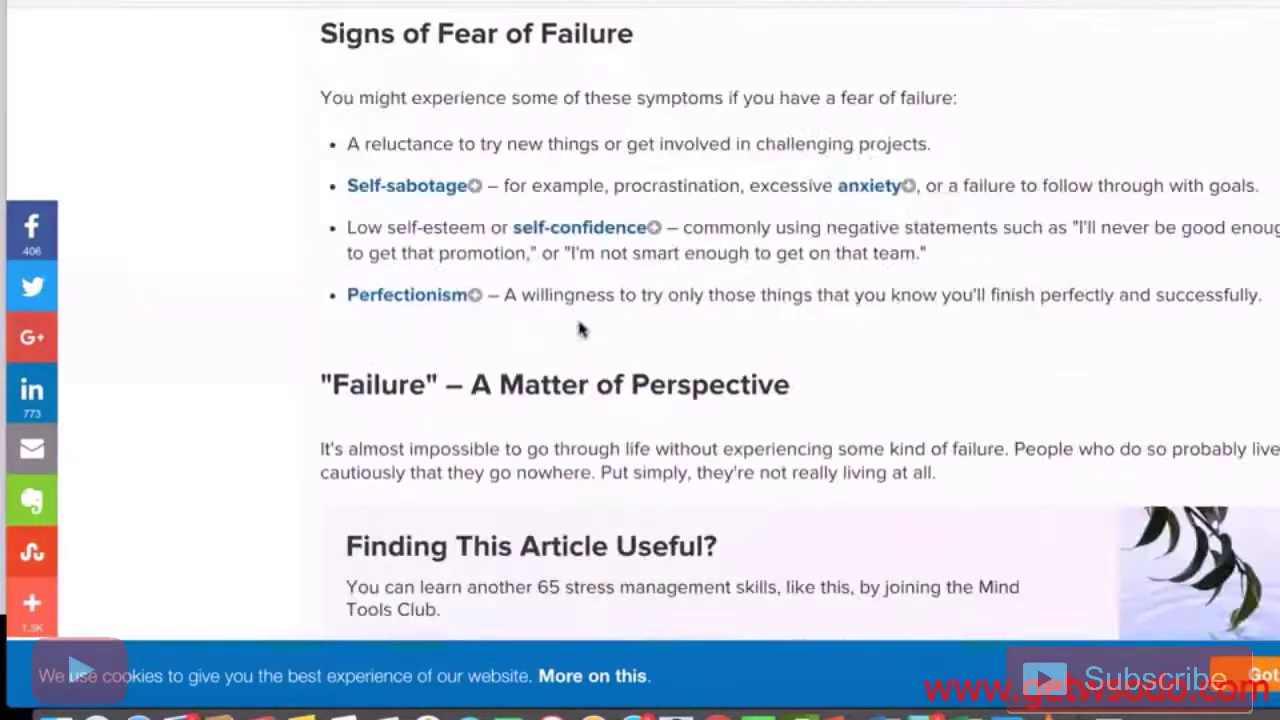
scroll(500, 170, down, 3)
scroll(501, 174, down, 6)
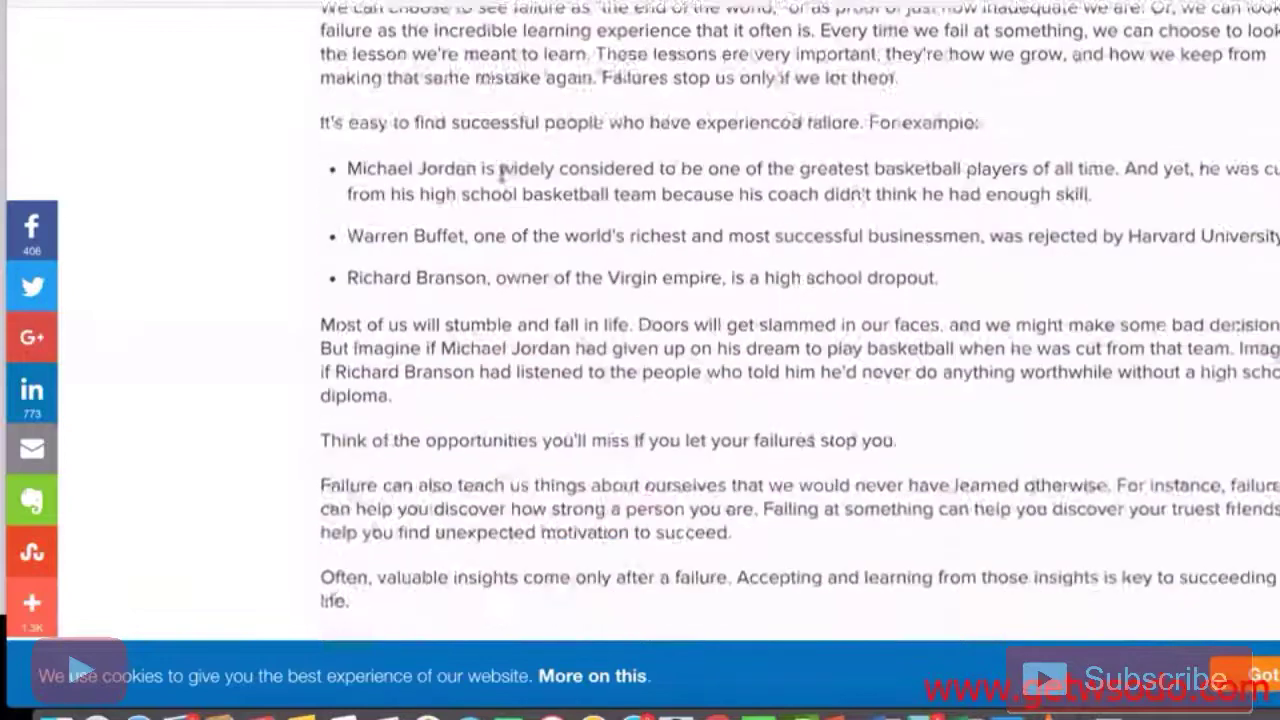
scroll(421, 428, up, 7)
scroll(421, 428, down, 4)
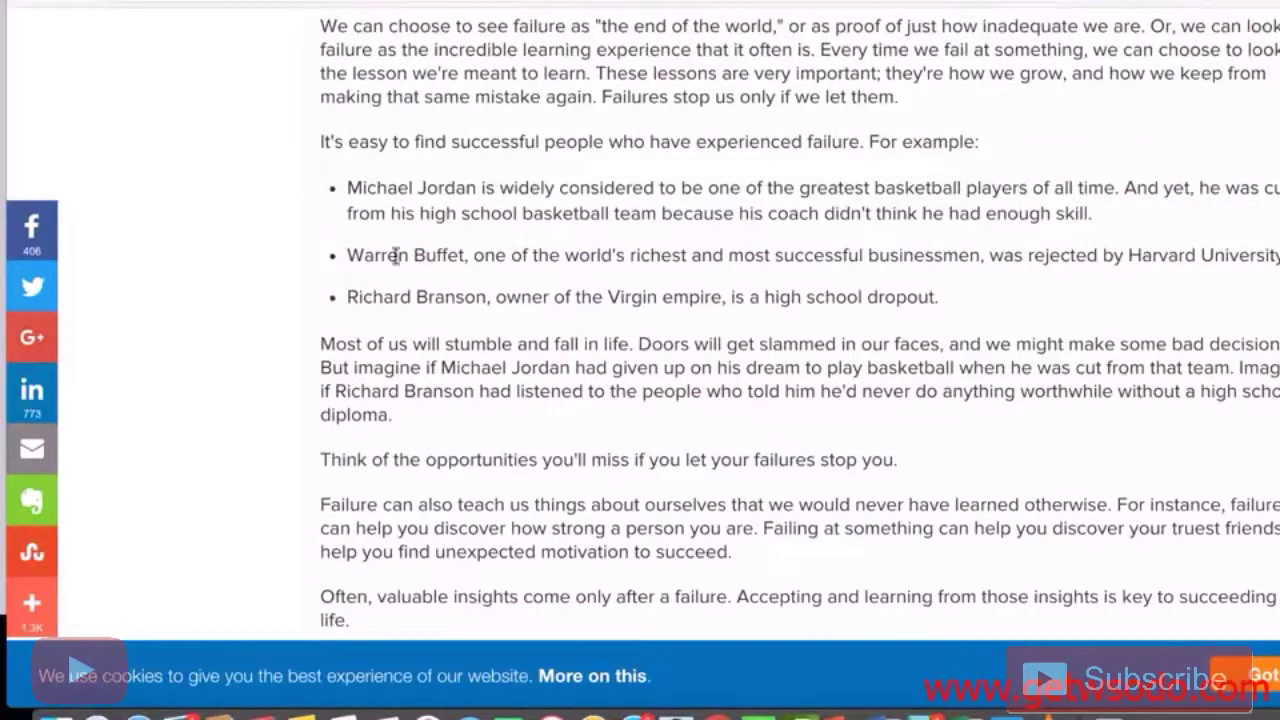
scroll(424, 296, down, 1)
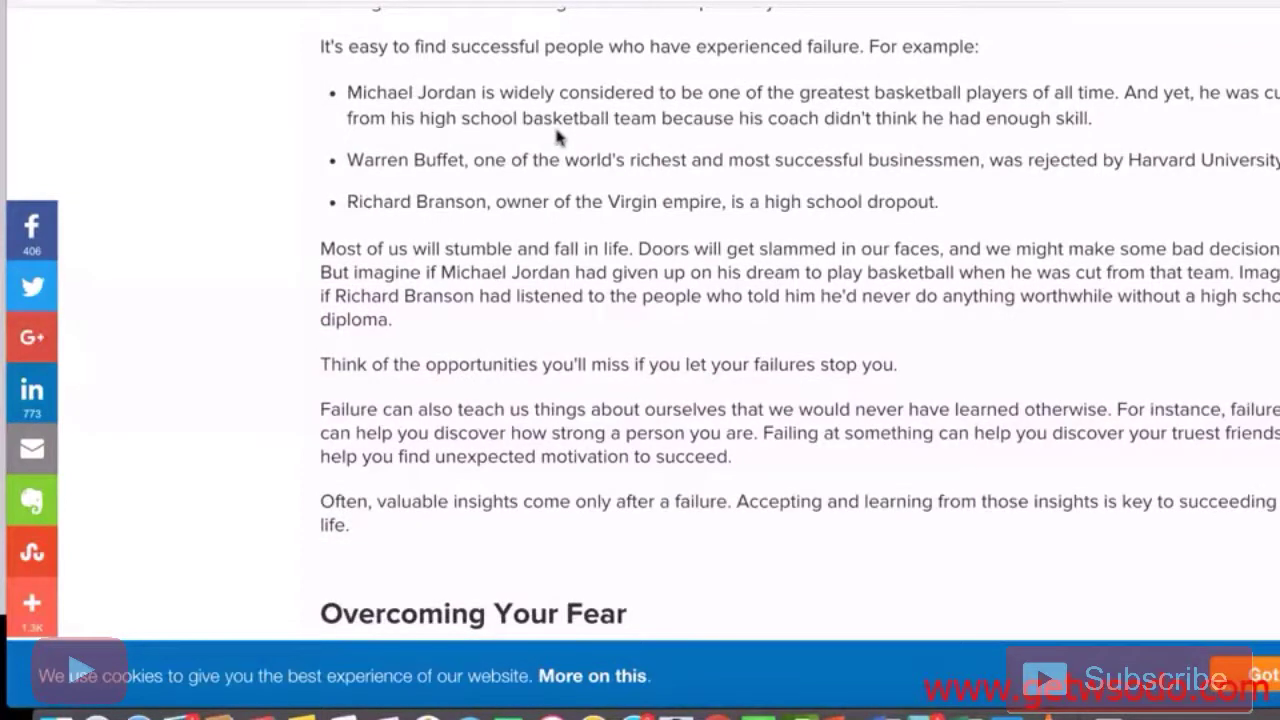
scroll(557, 137, down, 4)
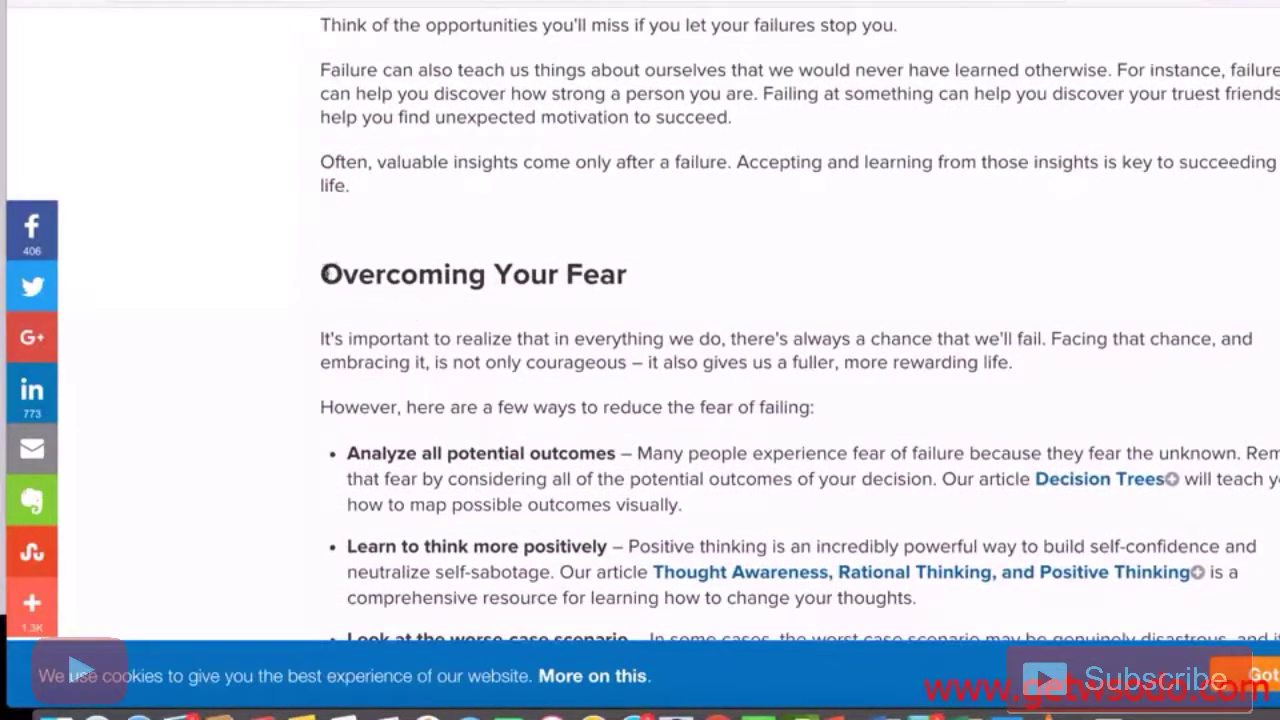
Read the Forbes and Wake Up Cloud articles, highlighting 'Reframe Your Goals' and 'Visualize Obstacles'.
drag(322, 274, 484, 277)
scroll(477, 349, down, 1)
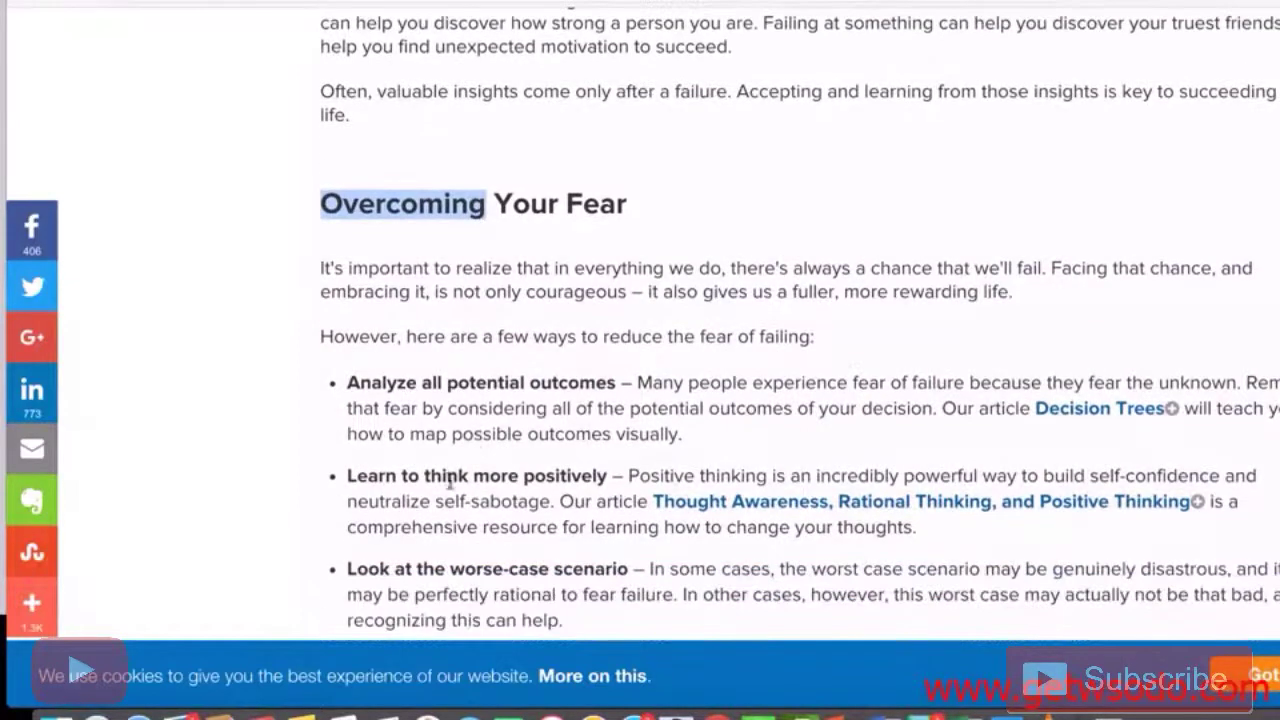
scroll(451, 481, down, 1)
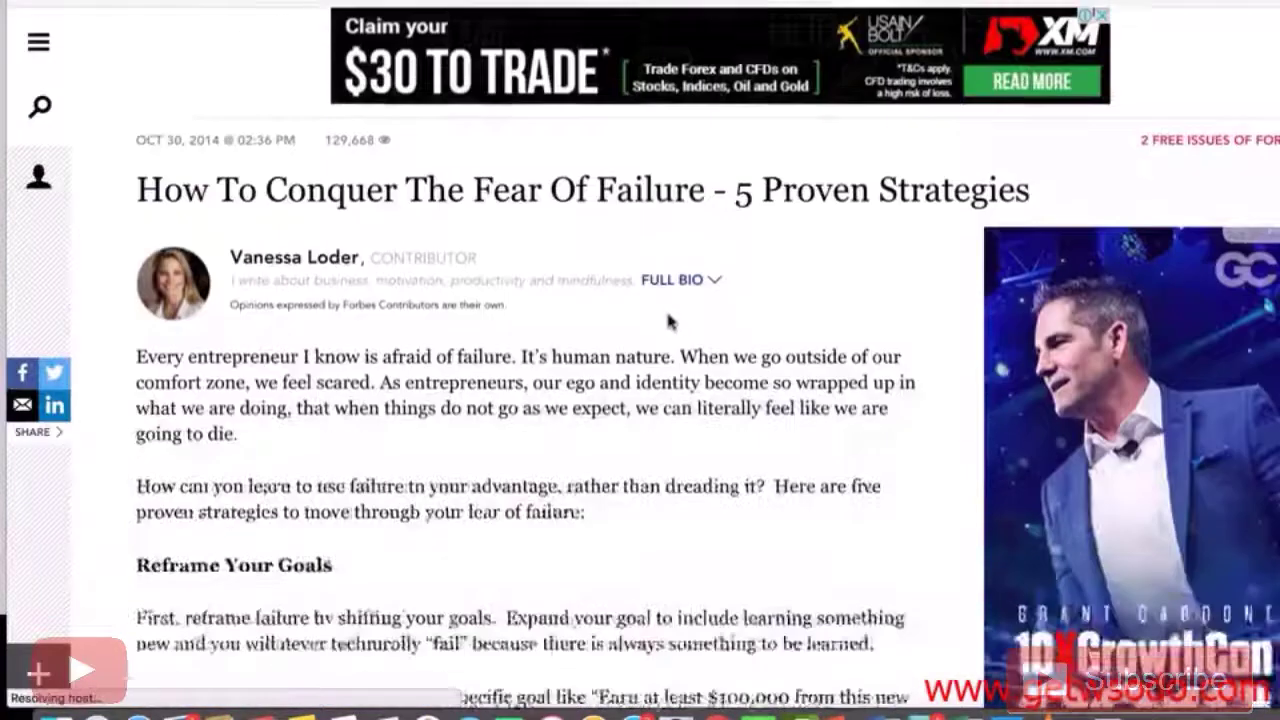
scroll(669, 321, down, 5)
scroll(669, 321, down, 2)
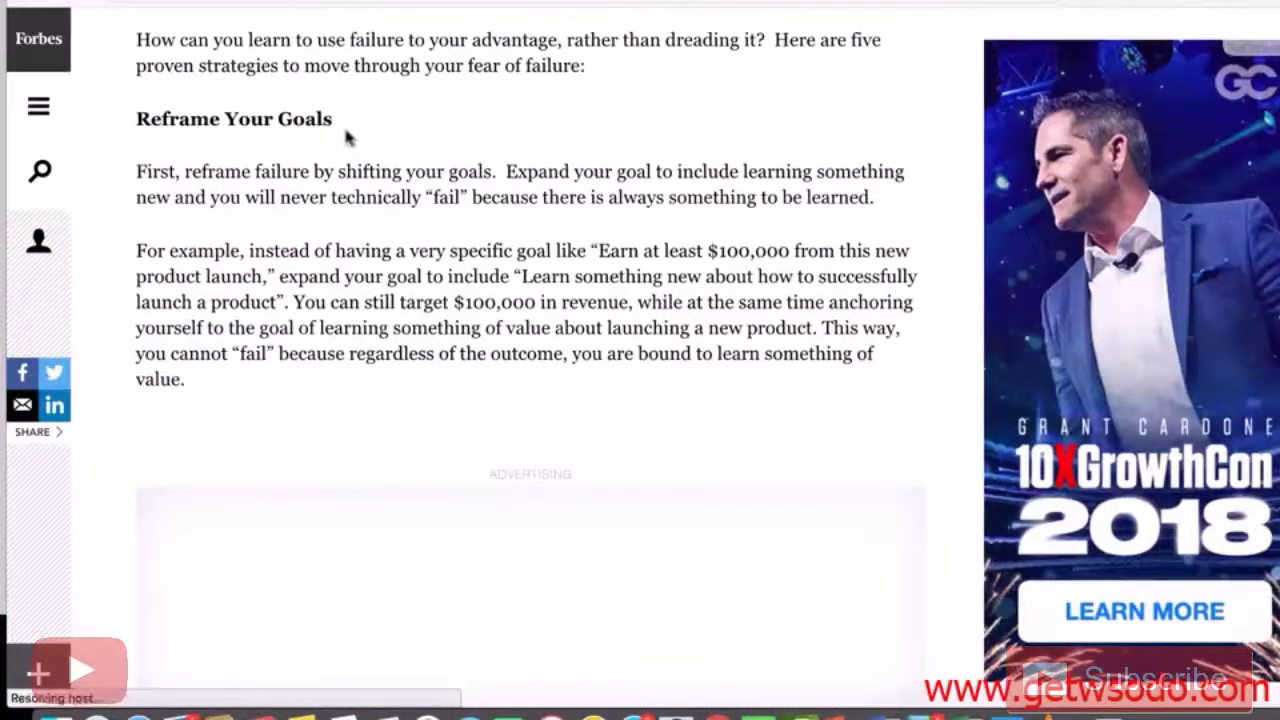
drag(338, 120, 150, 116)
scroll(243, 243, down, 6)
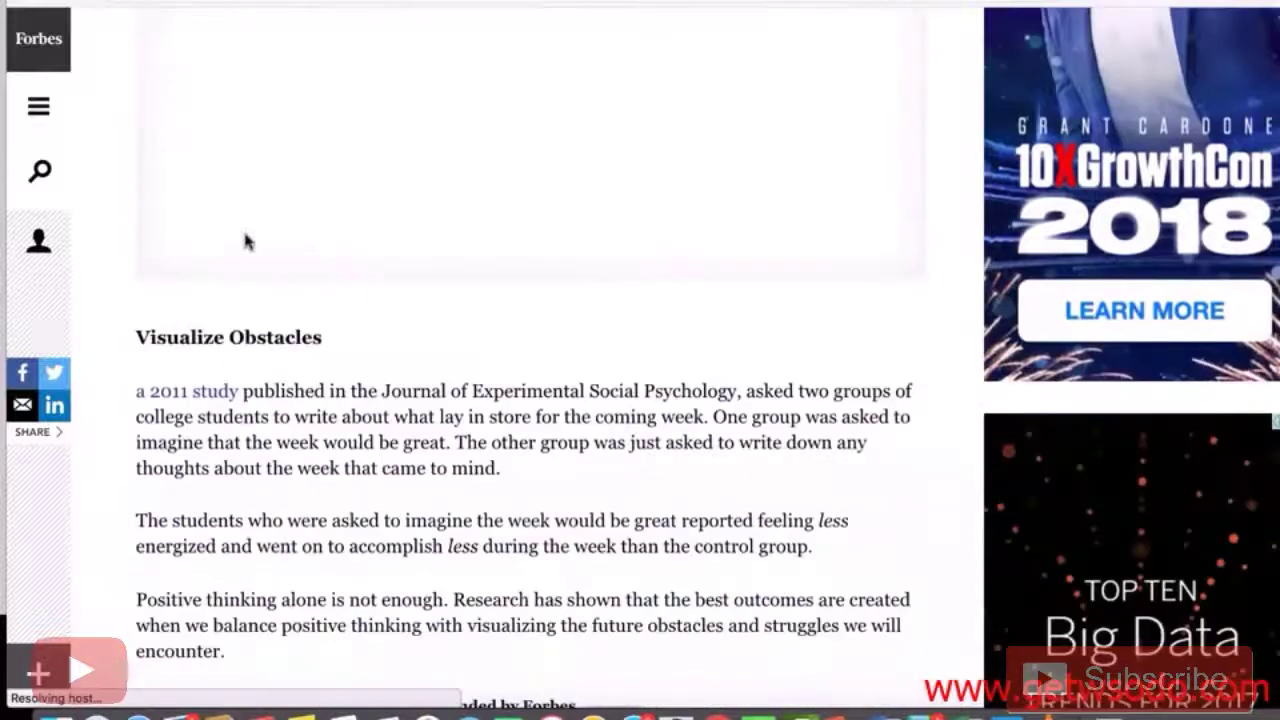
drag(322, 338, 158, 338)
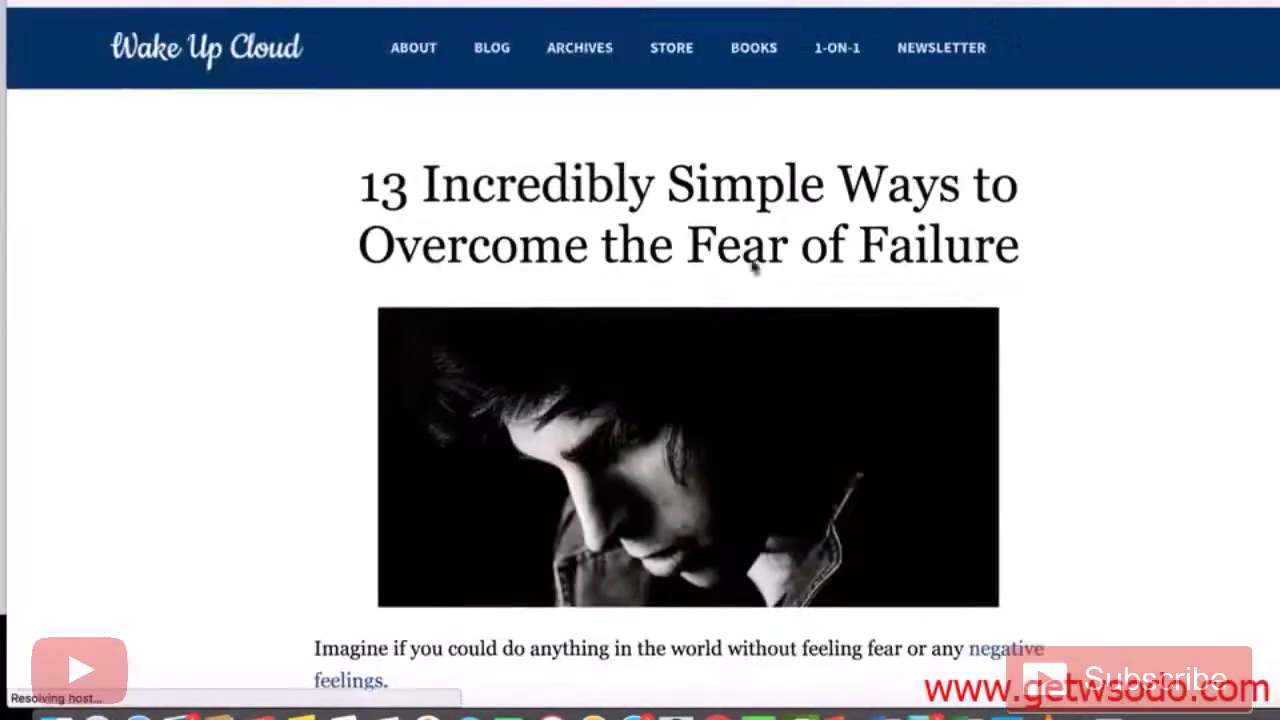
scroll(737, 291, down, 5)
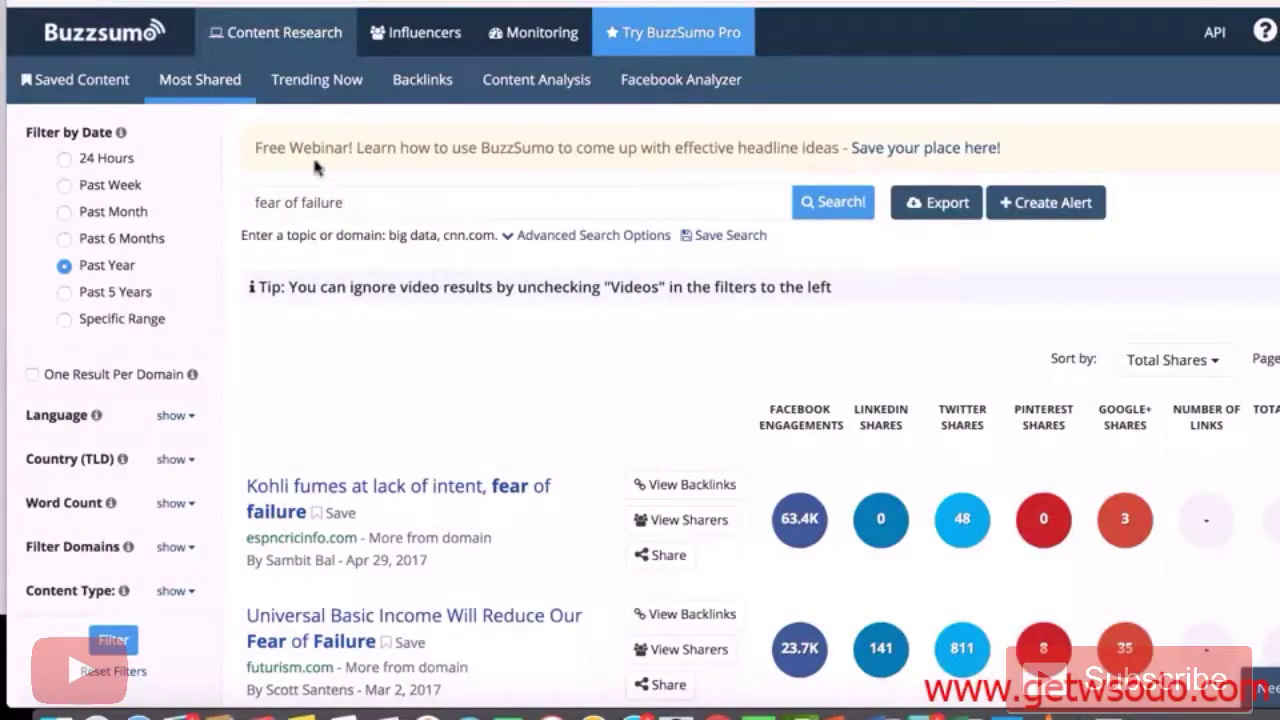
Browse BuzzSumo's past-year most-shared 'fear of failure' articles and their share counts.
scroll(585, 430, down, 1)
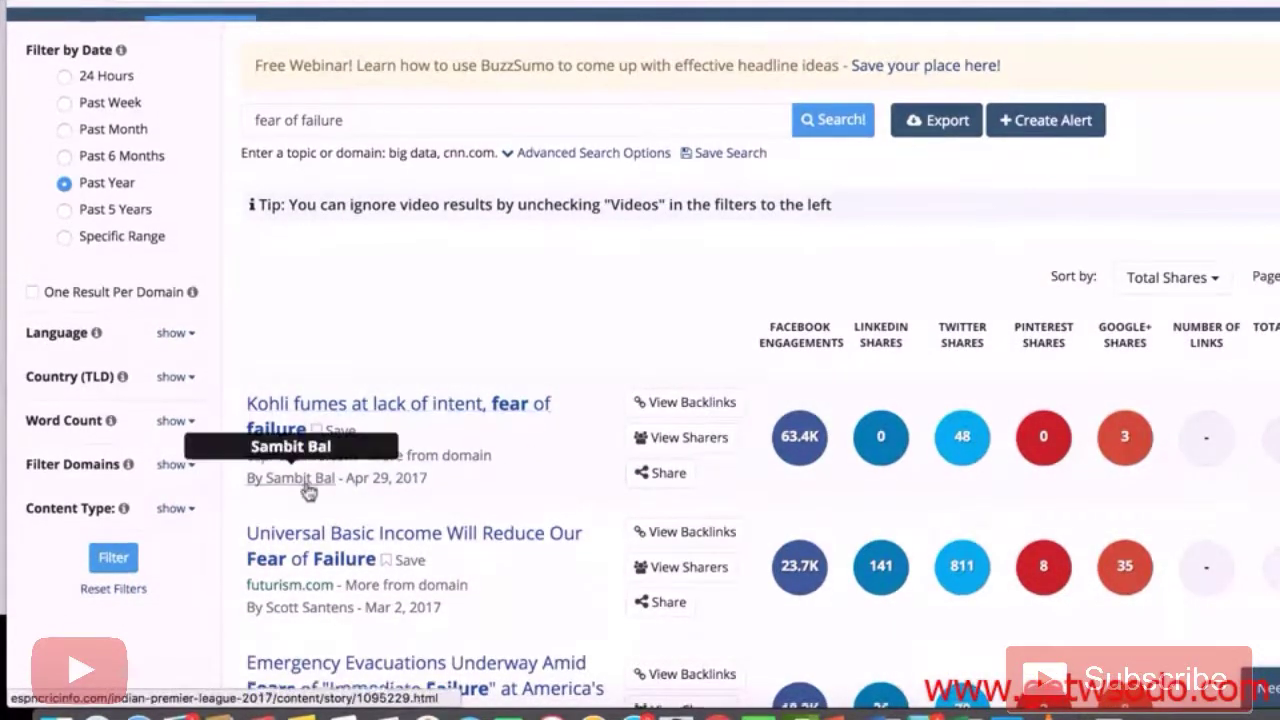
scroll(300, 485, down, 1)
scroll(378, 610, down, 3)
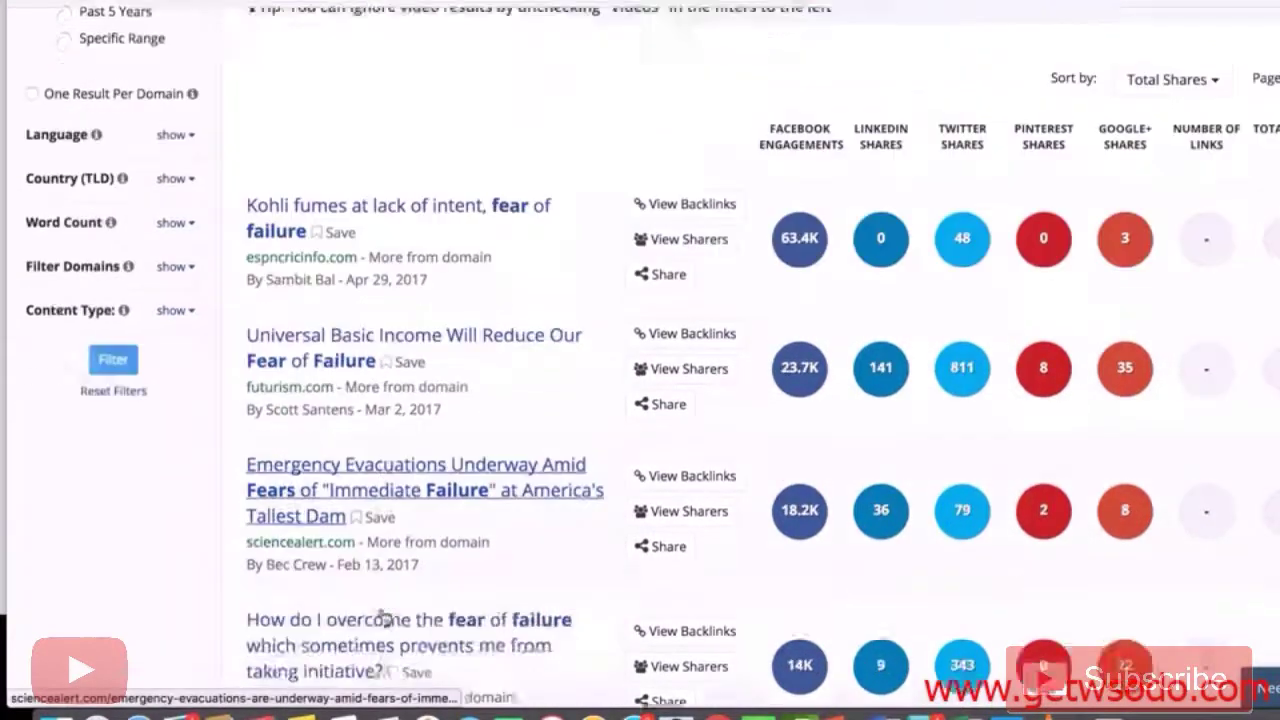